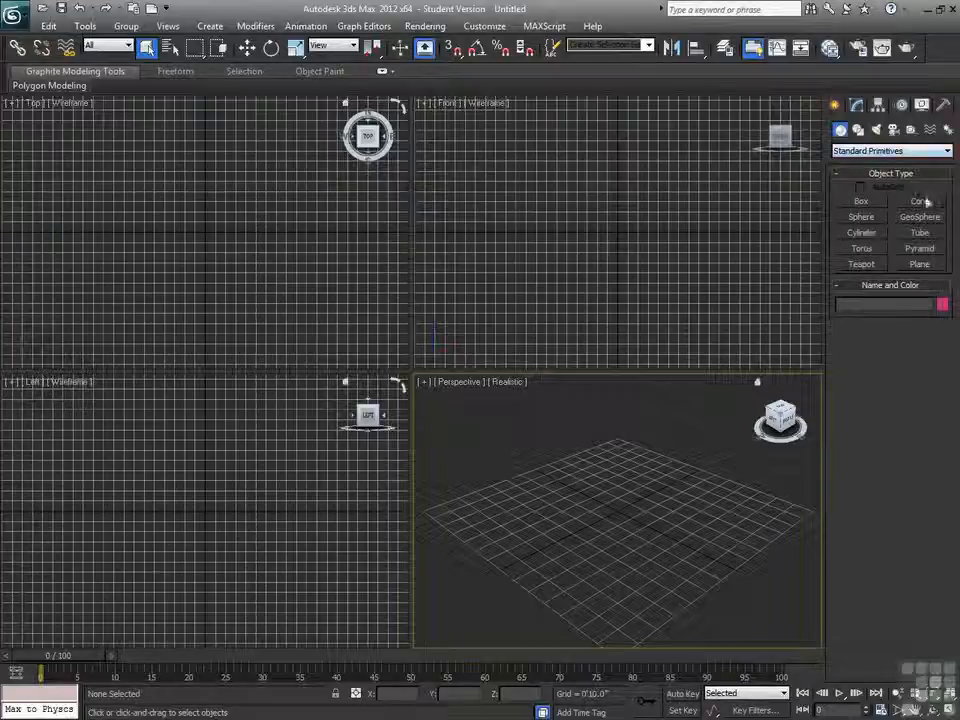
Create a box about 3'10.5" long, 3'2" wide and 2'5.5" high near the middle of the Perspective grid.
click(861, 201)
drag(579, 461, 583, 513)
click(582, 466)
Create a pointed cone in front of the box, with a base radius of about 1'6.5" and a height of about 3'5.4".
click(919, 201)
drag(537, 519, 538, 544)
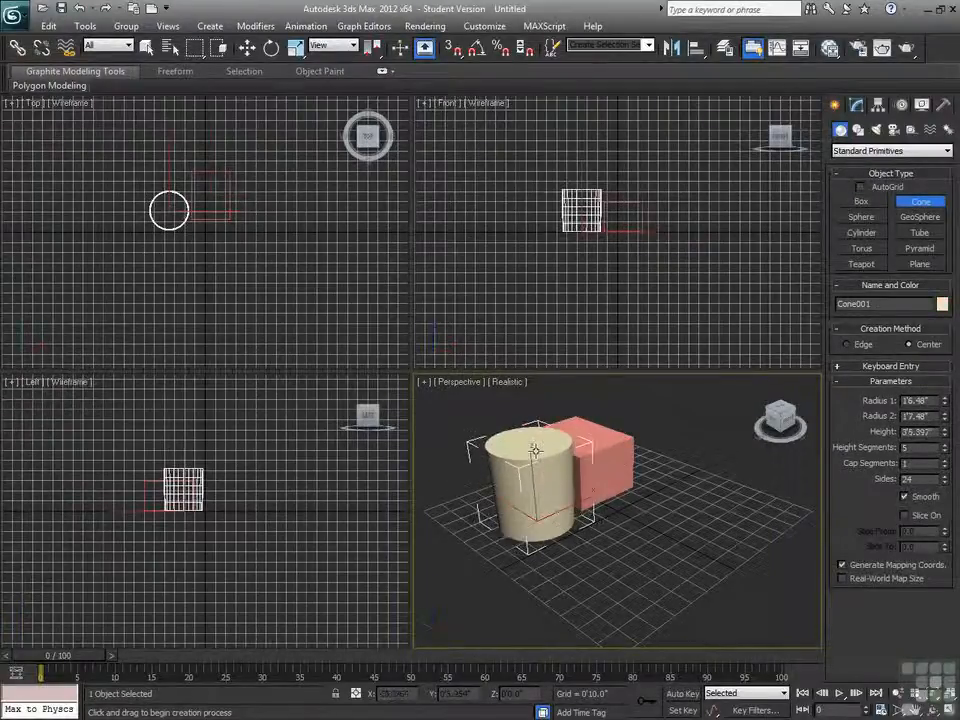
click(536, 452)
click(539, 493)
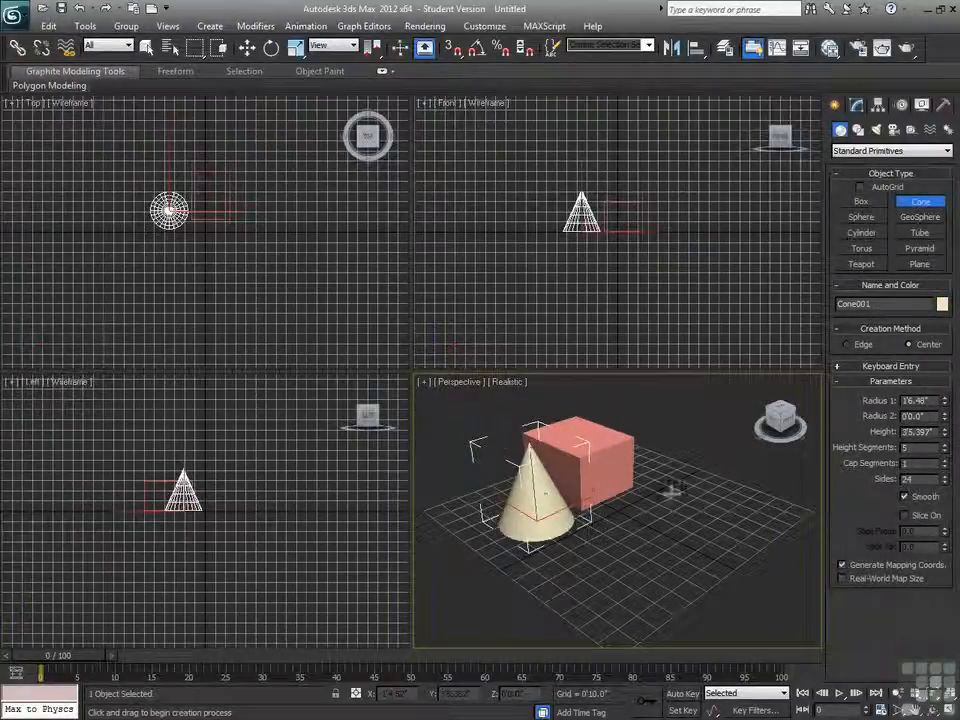
Create a cylinder with a radius of about 1'4.8" and a height of about 5'8.8" in front of the cone and box.
click(862, 233)
drag(599, 567, 622, 588)
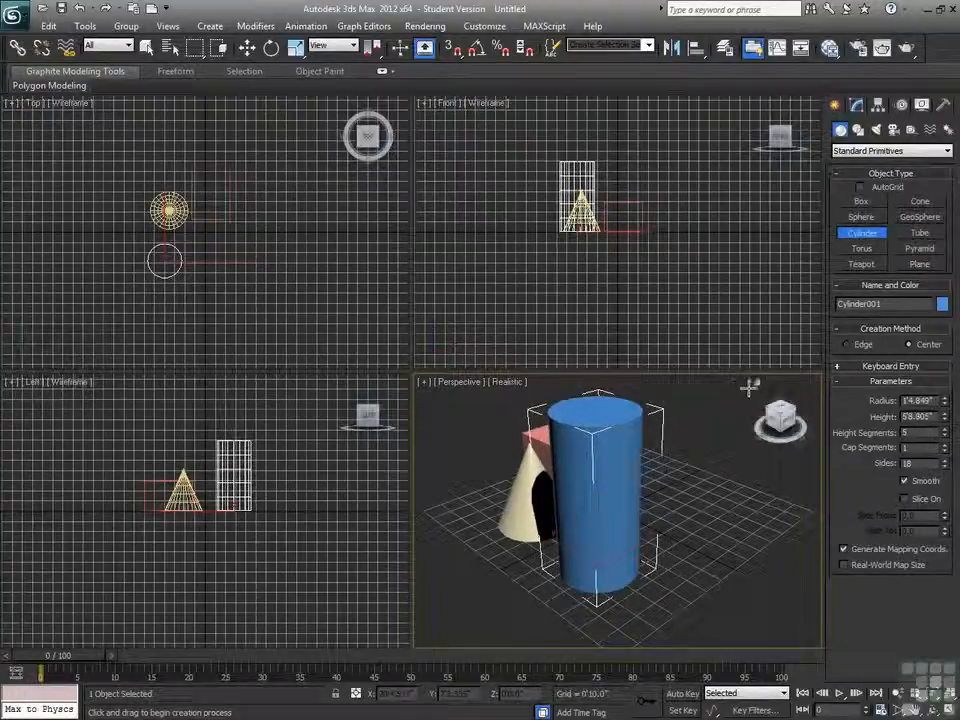
right_click(660, 523)
Move the blue cylinder across the grid so it stands clear of the cone, beside the box.
right_click(677, 527)
click(693, 535)
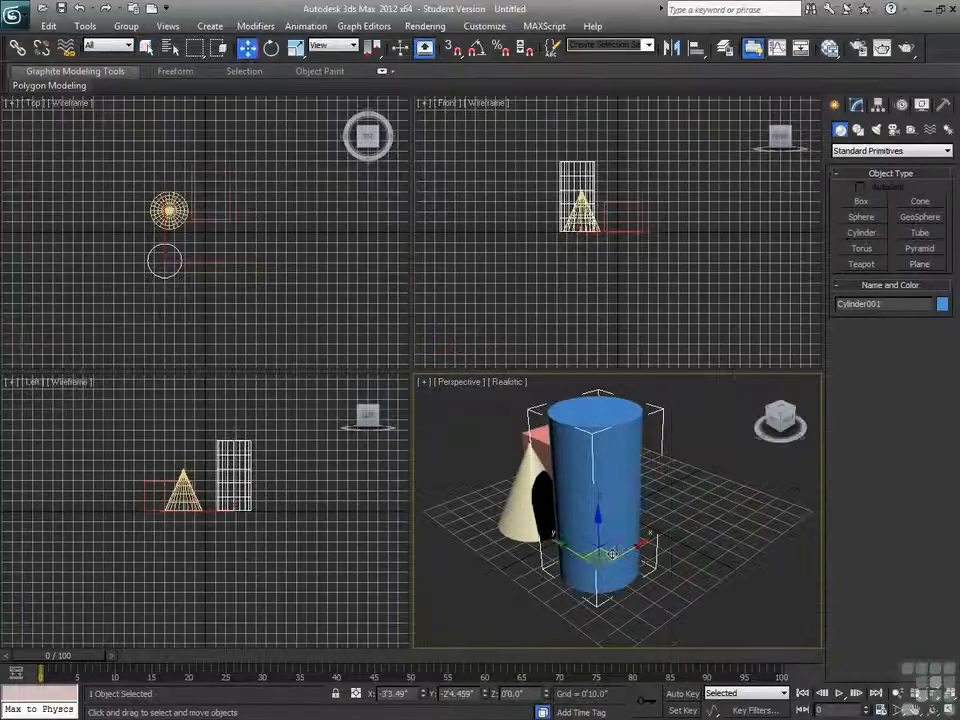
drag(590, 515, 712, 470)
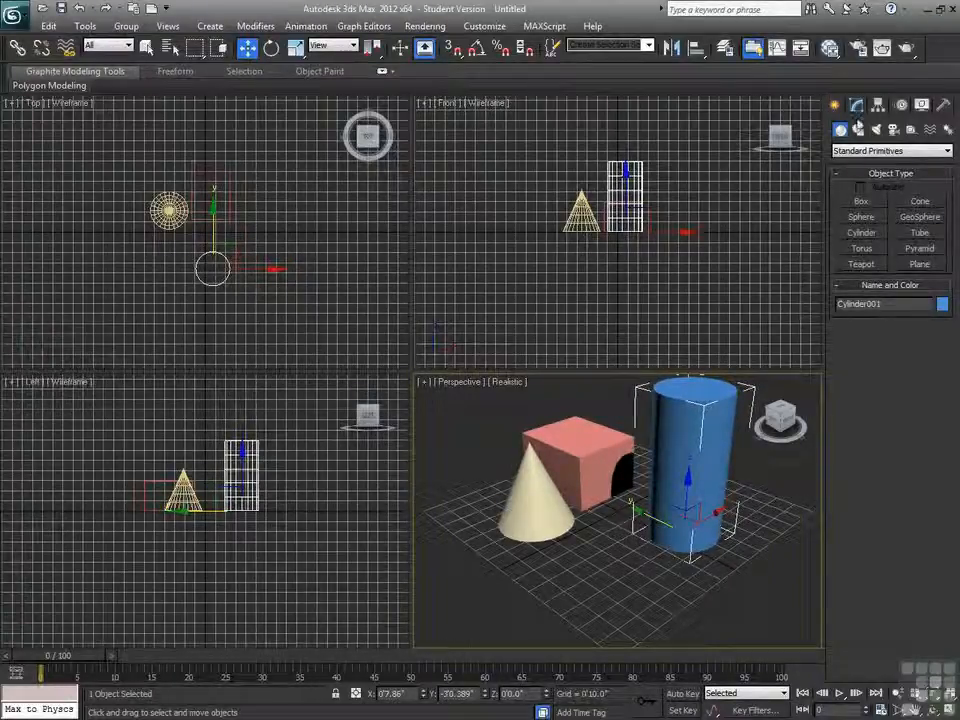
Reduce the cylinder to a radius of 0'7.75" and a height of 4'2.916".
click(857, 106)
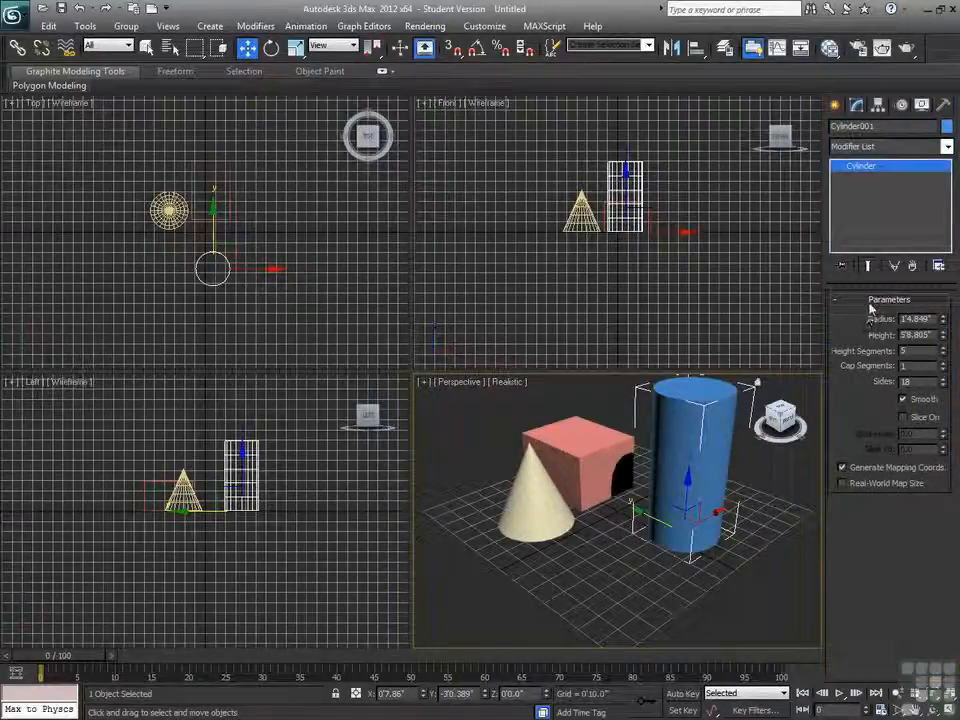
drag(942, 318, 944, 353)
Display edged faces in the Perspective view and set the cylinder's height segments to 10.
click(507, 382)
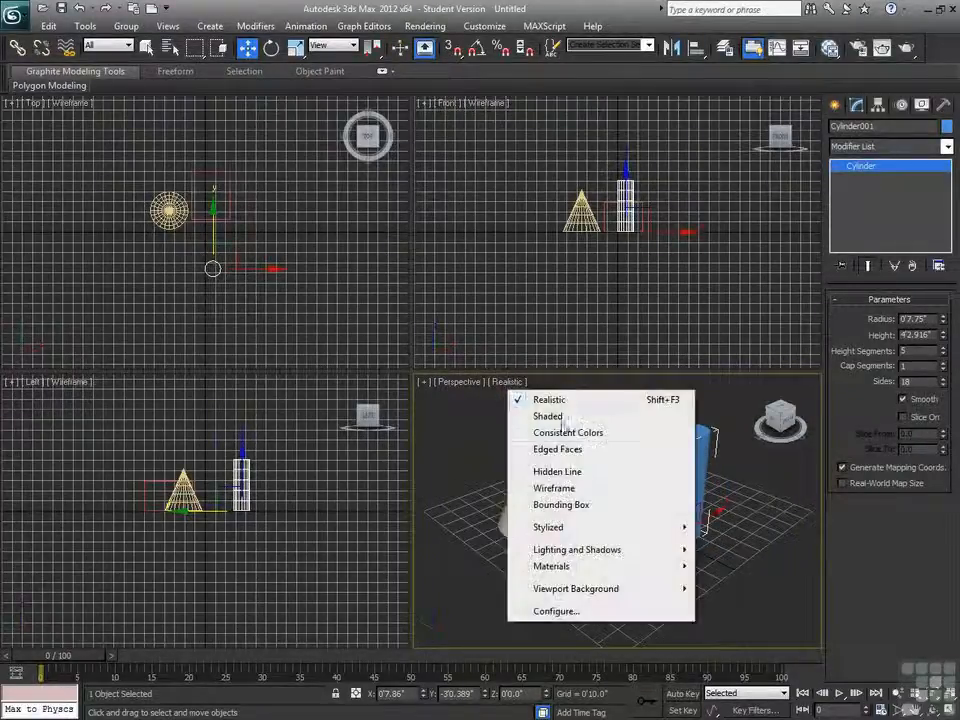
click(540, 448)
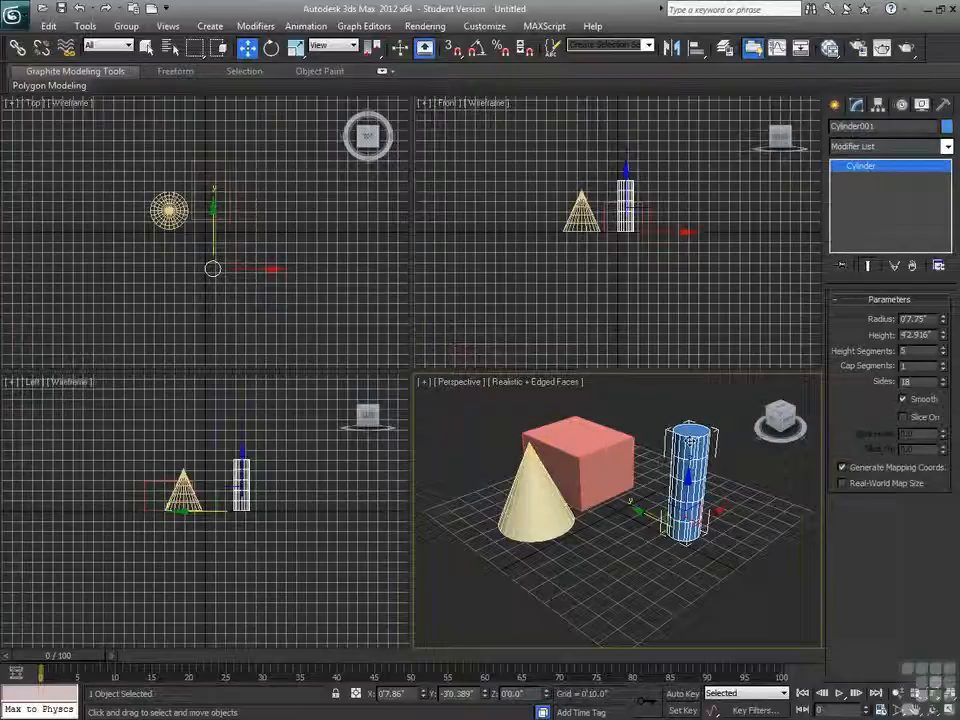
click(943, 348)
click(943, 348)
click(943, 348)
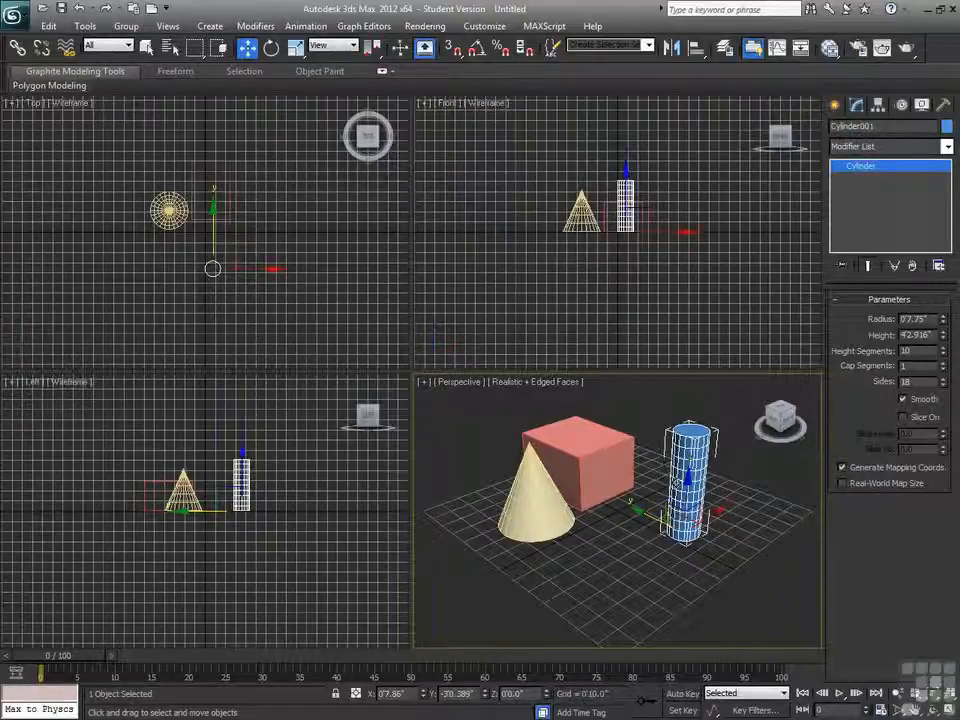
Try 36 and 20 sides on the cylinder, and finally set its sides to 3.
drag(916, 382, 880, 391)
text(3)
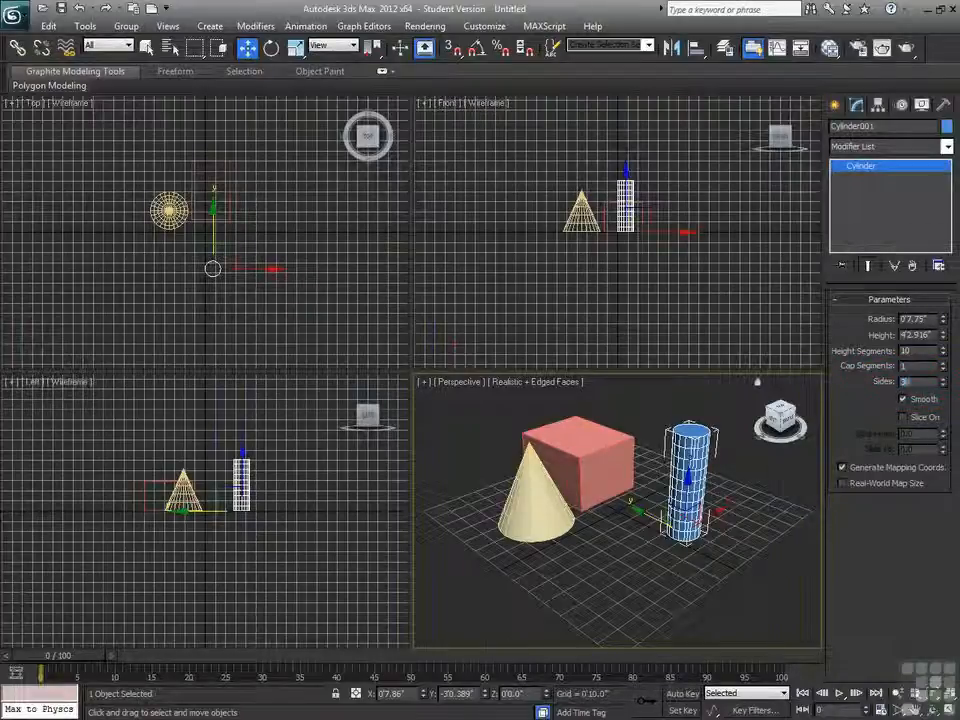
text(6)
key(Return)
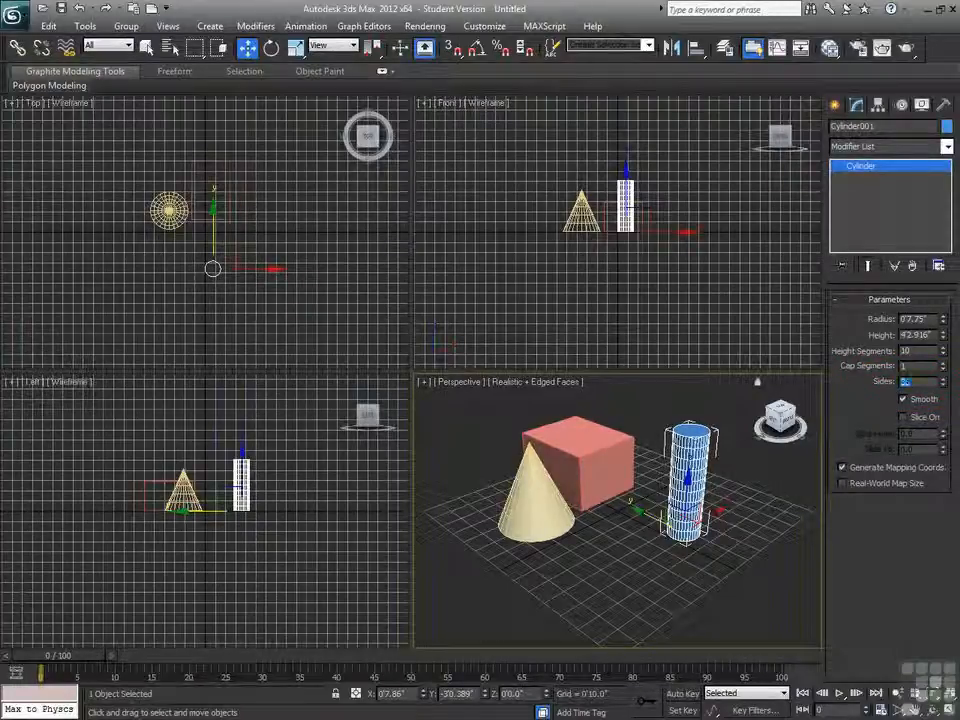
text(20)
key(Return)
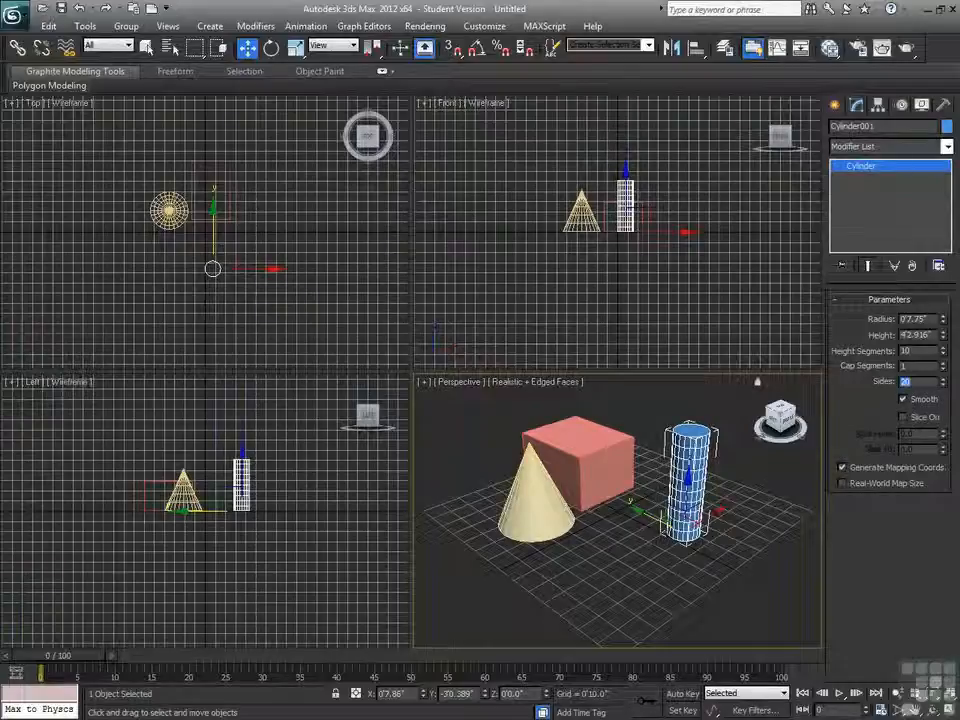
text(3)
key(Return)
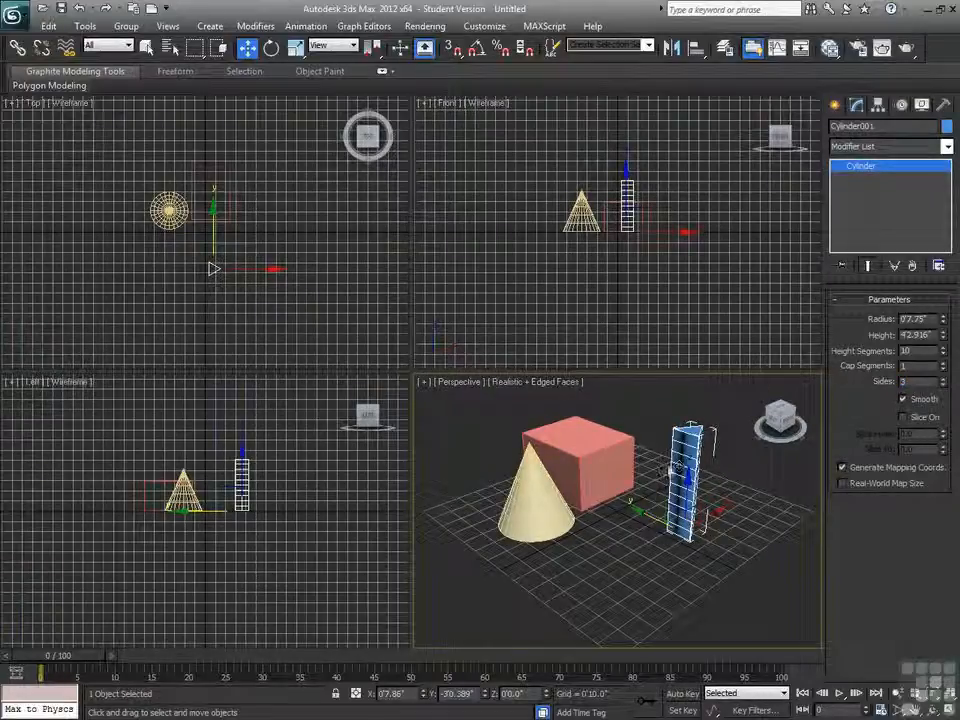
Enlarge the box to a length of 6'11.313" and a width of 5'1.899".
click(602, 469)
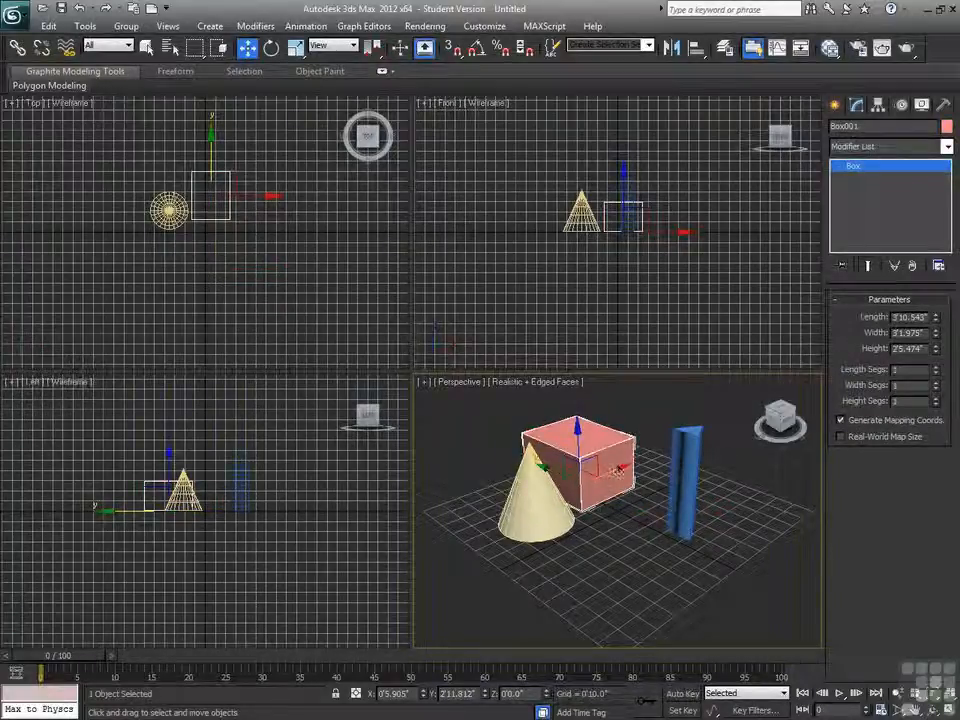
drag(937, 316, 936, 282)
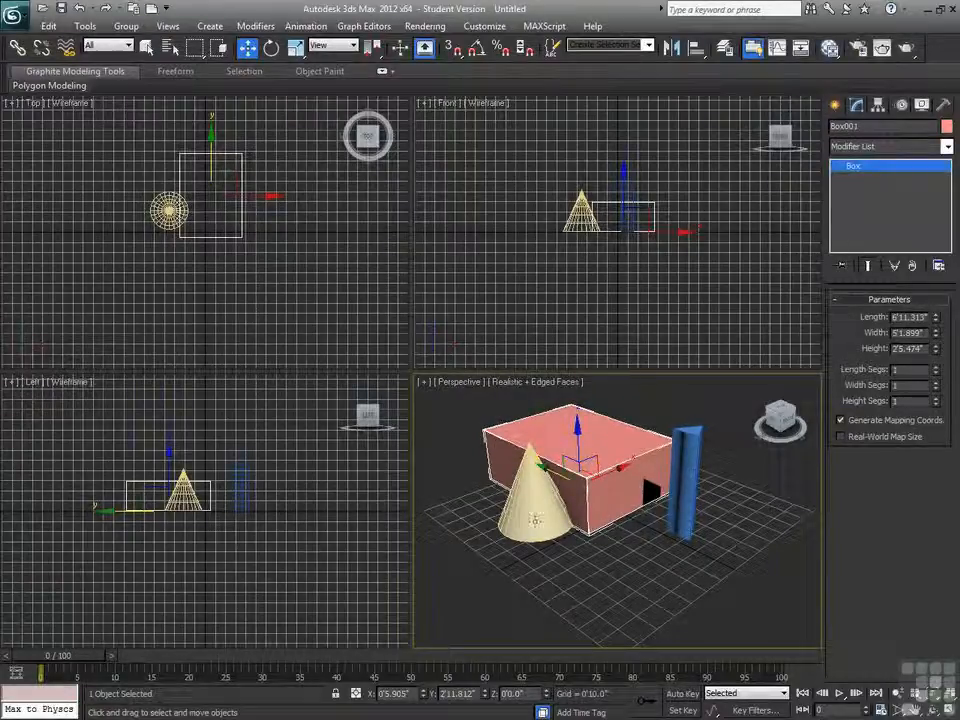
Move the cone in front of the box and set 7 height segments, 31 sides, Radius 1 of 1'0.382" and height of 2'3.736".
click(530, 500)
drag(530, 500, 564, 547)
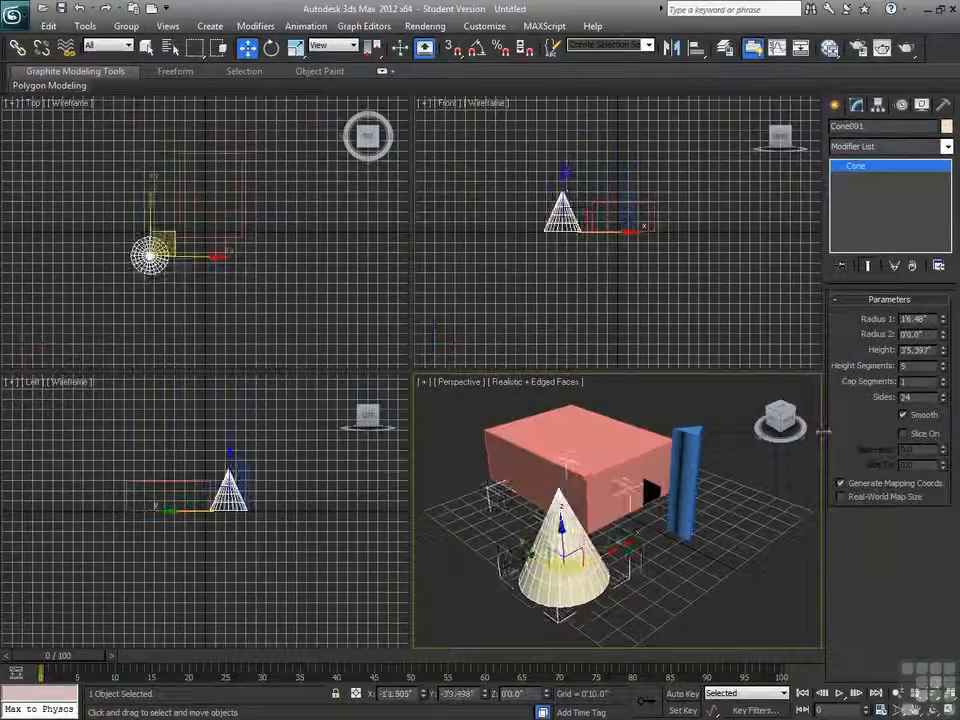
click(943, 363)
click(943, 363)
mouse_move(943, 397)
mouse_down()
mouse_move(939, 320)
mouse_move(943, 405)
mouse_move(943, 381)
mouse_up()
drag(943, 320, 943, 358)
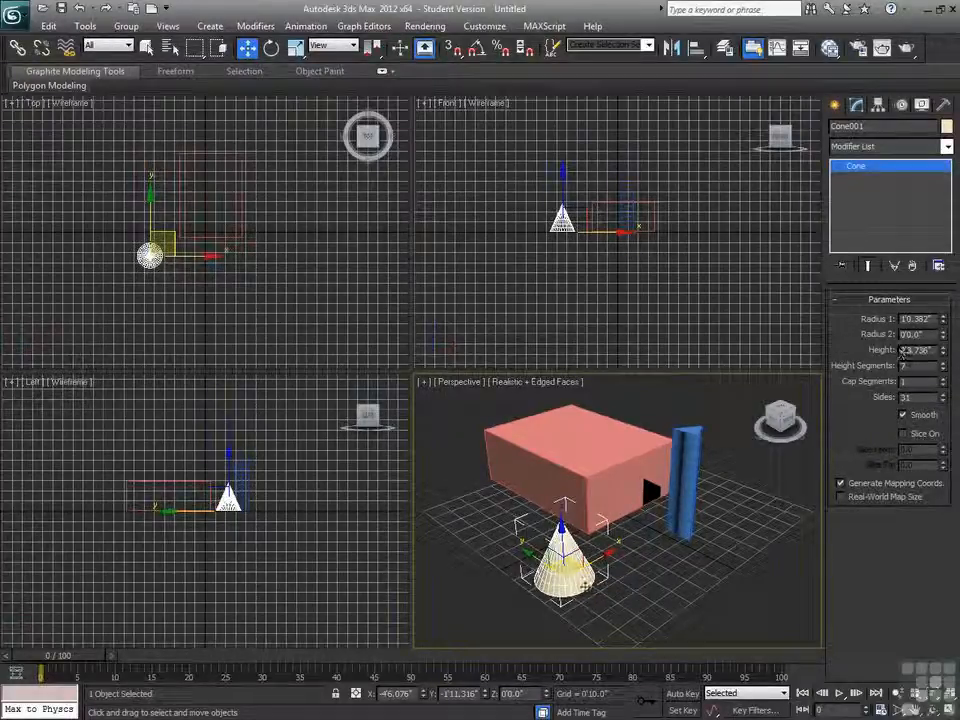
Try a Radius 2 of 0'2.44" on the cone, and return Radius 2 to 0 in the maximized Perspective view.
drag(943, 333, 938, 166)
key(alt+w)
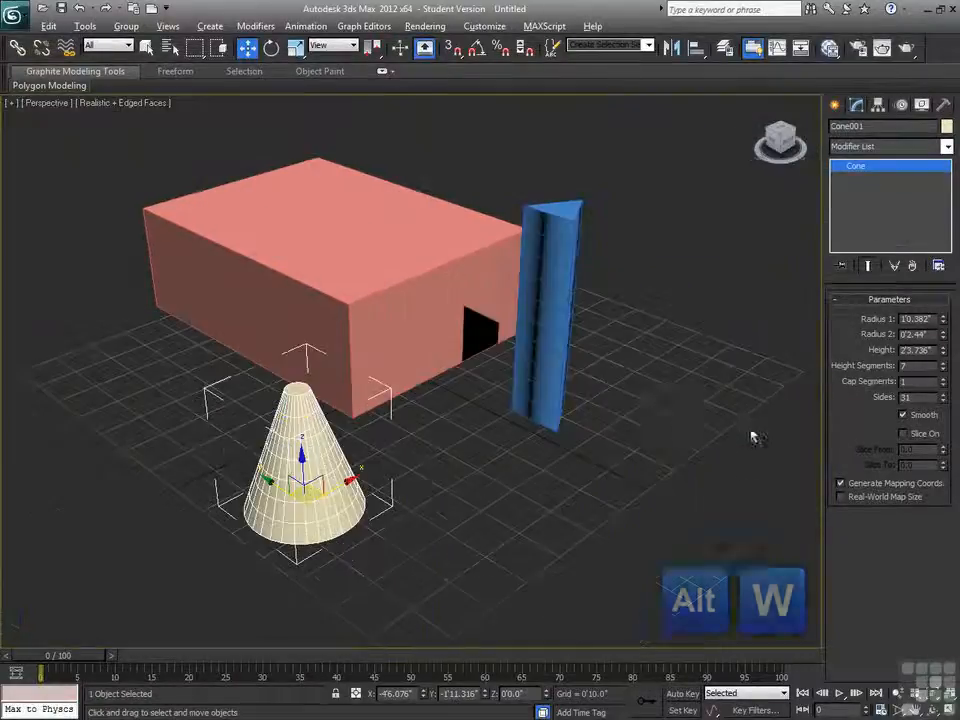
middle_drag(440, 330, 505, 458)
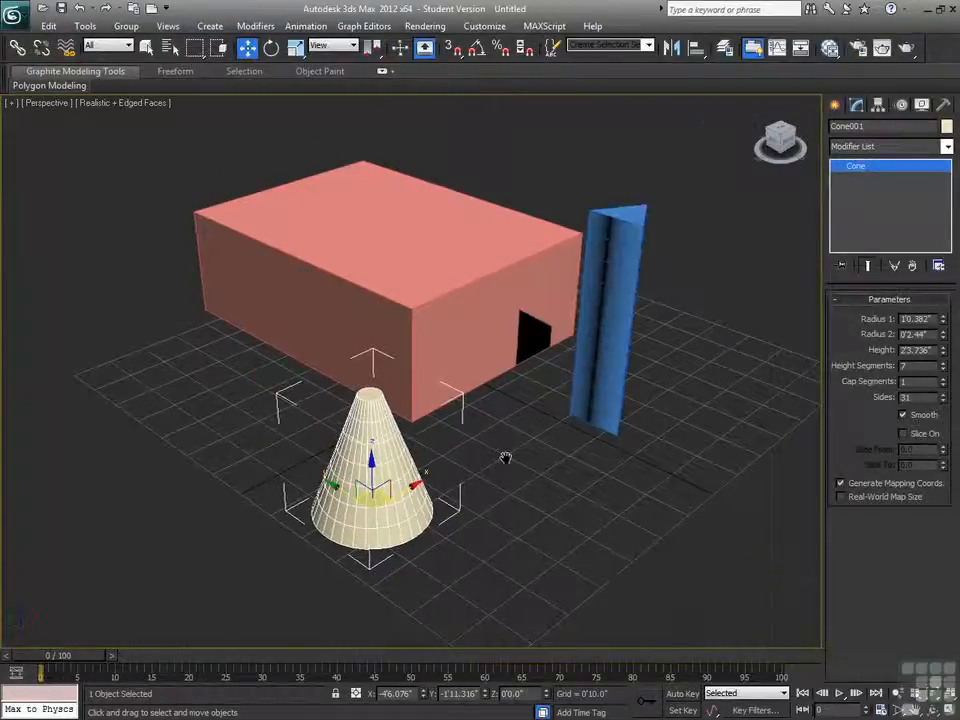
scroll(505, 458, up, 5)
drag(943, 335, 766, 379)
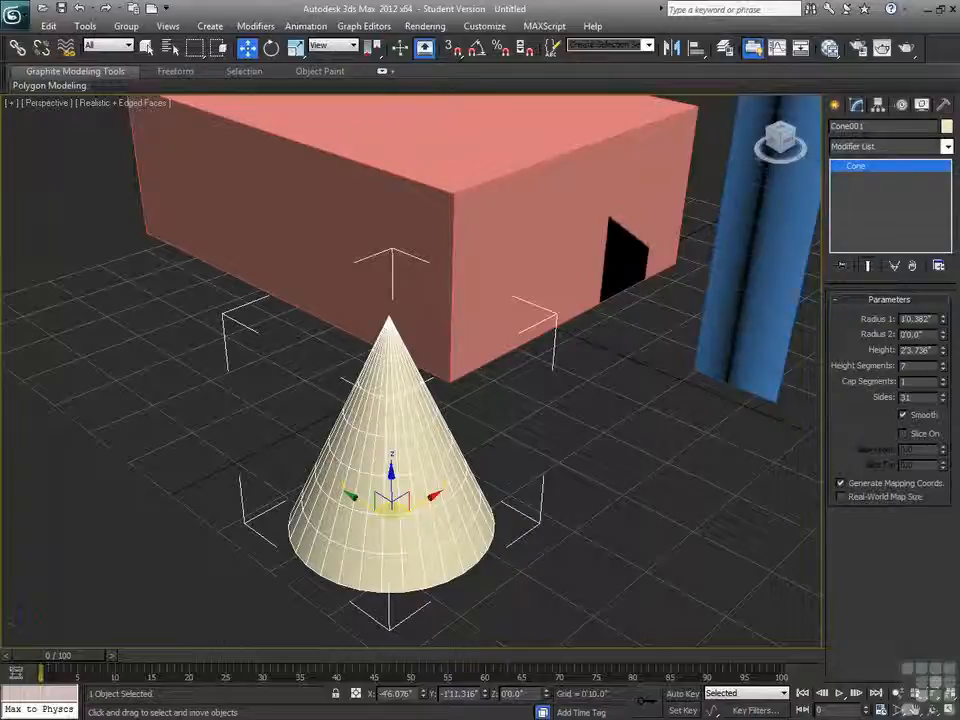
Try cone heights of 0, 16'3.66" and 1', and raise the height to about 2'3.72".
right_click(946, 355)
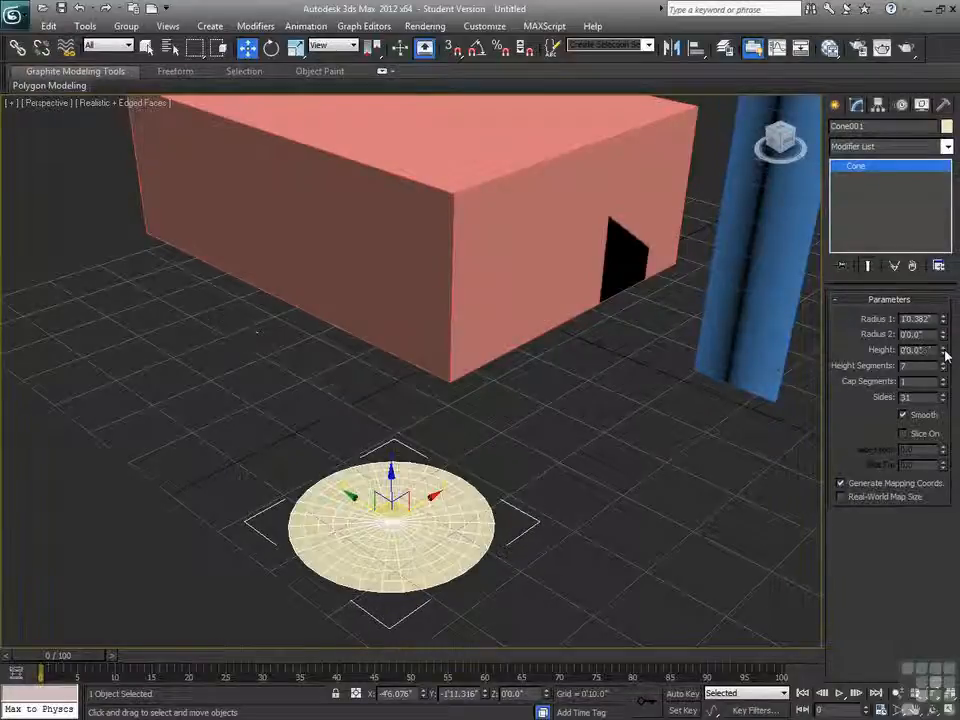
drag(946, 355, 921, 318)
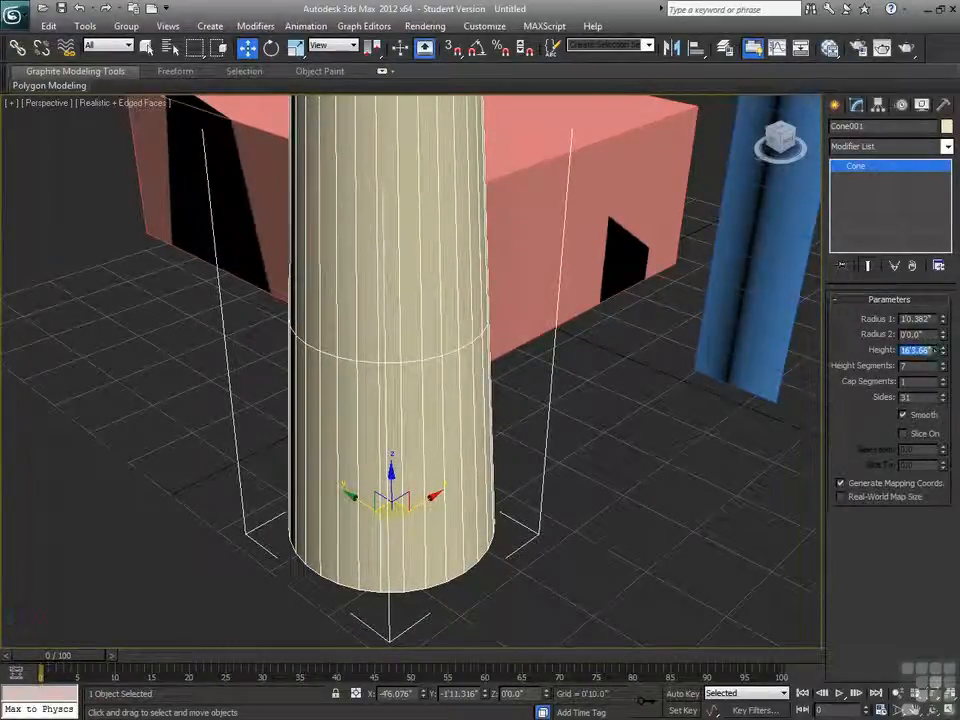
text(1')
key(Return)
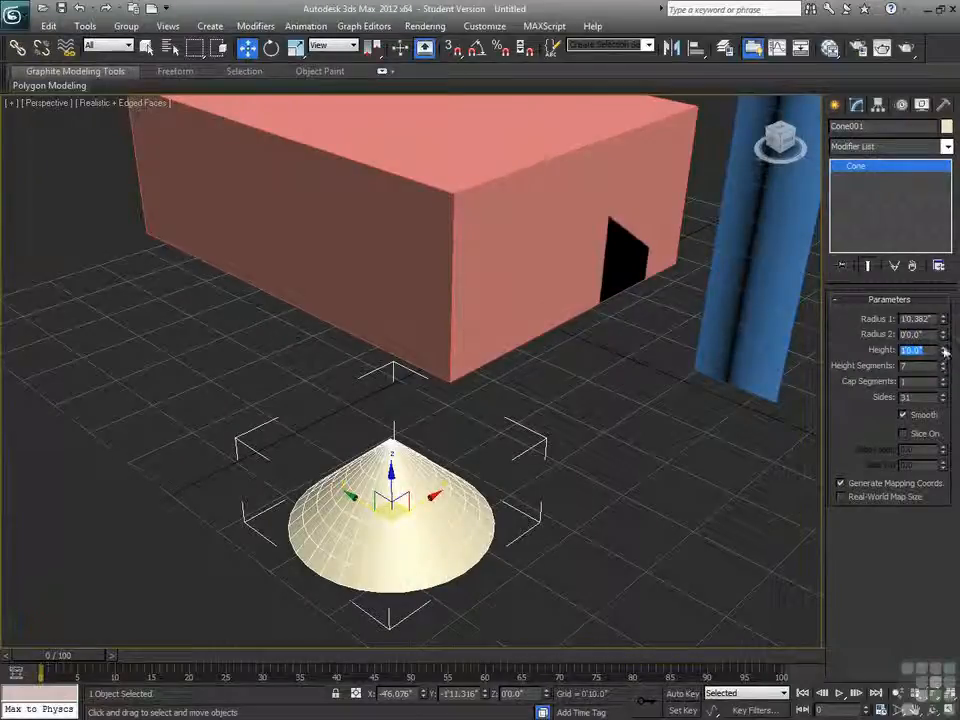
drag(944, 349, 938, 232)
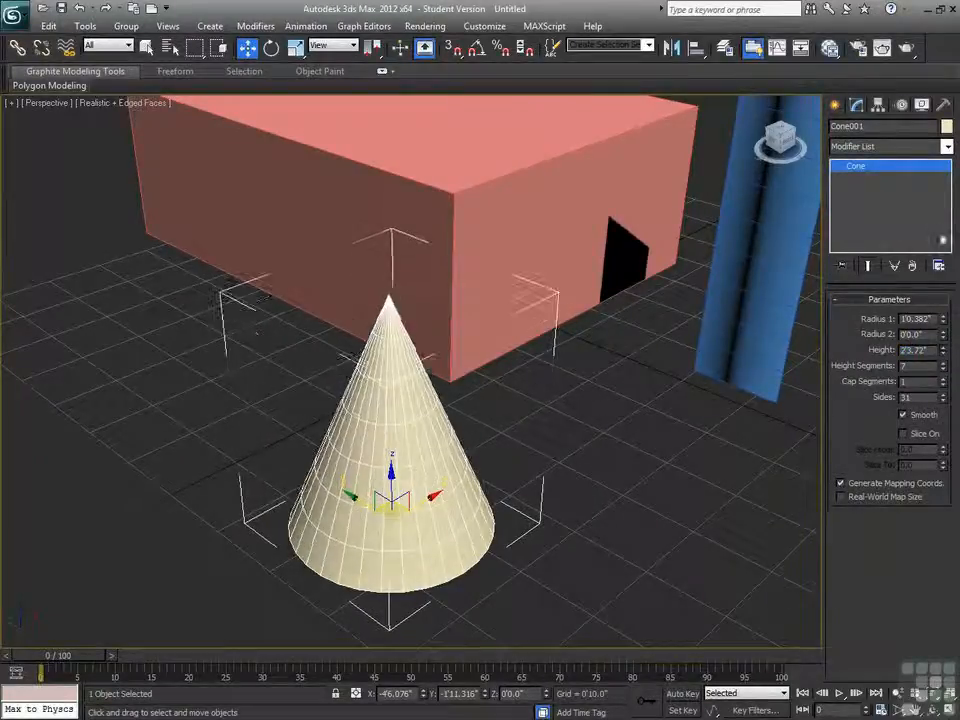
Create a teapot with a radius of about 1'2" on the grid beside the cone.
scroll(621, 499, down, 6)
click(835, 104)
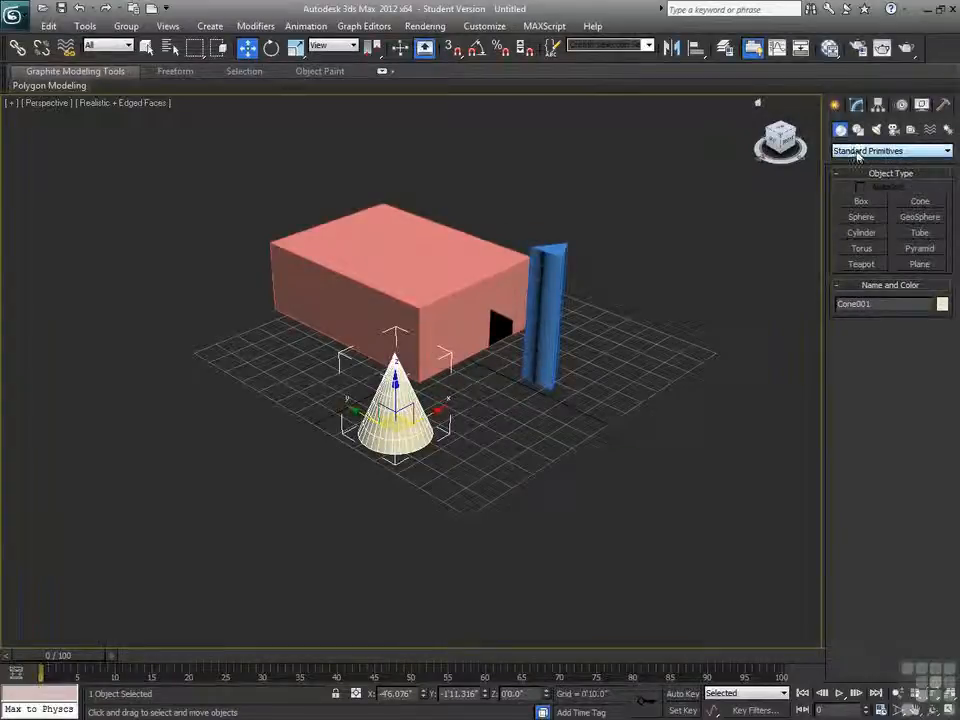
click(862, 264)
drag(520, 455, 545, 481)
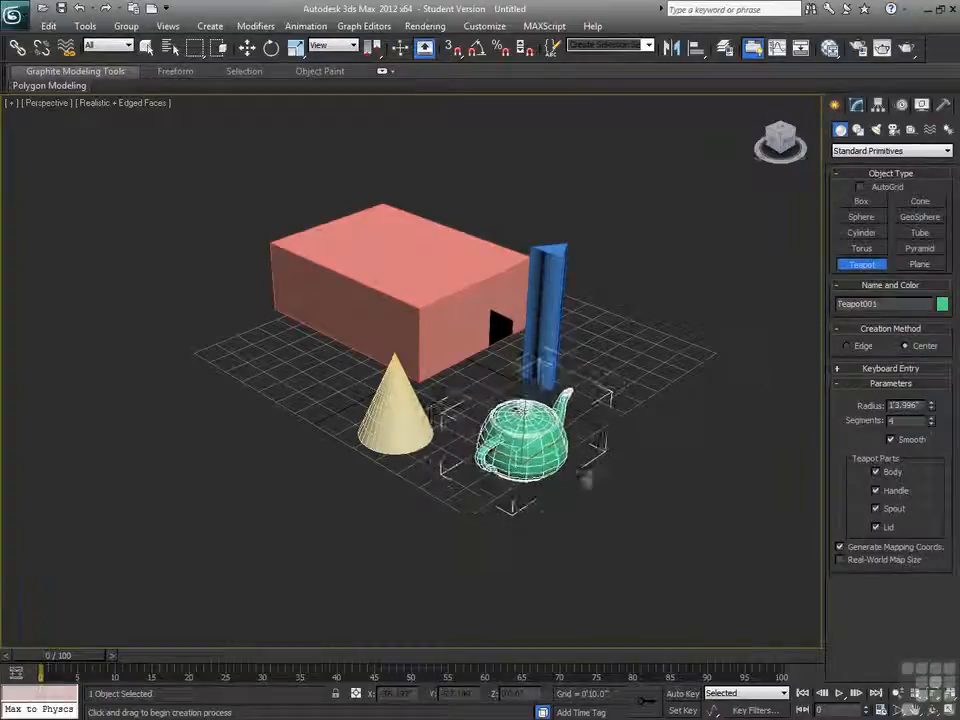
Switch to the extended primitives and create a hedra beside the teapot and the blue prism.
click(866, 151)
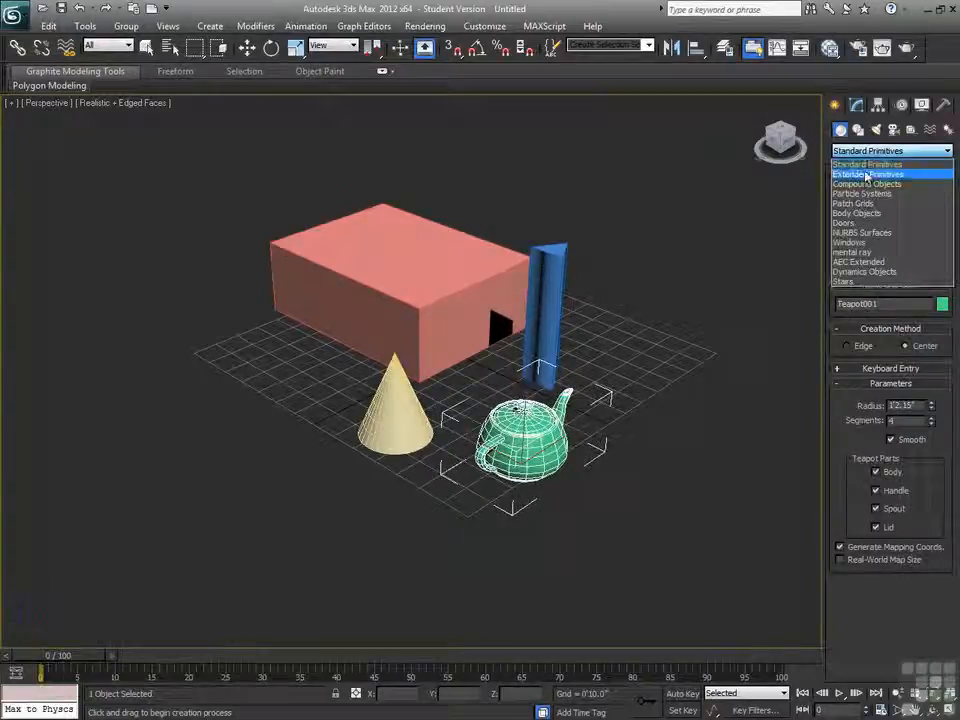
click(866, 174)
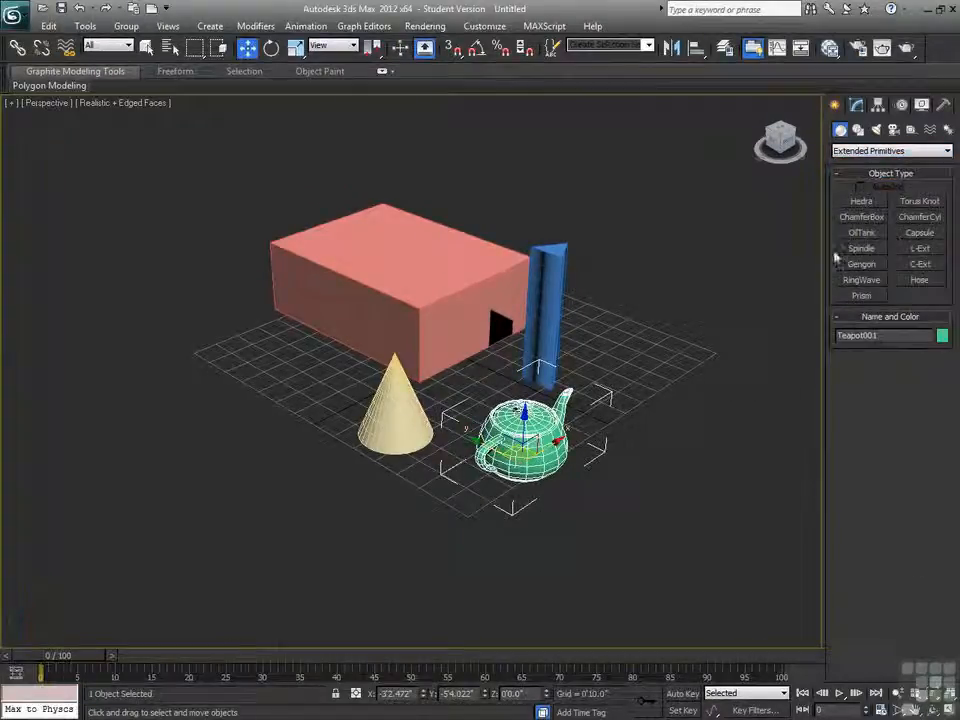
click(861, 201)
drag(650, 385, 681, 421)
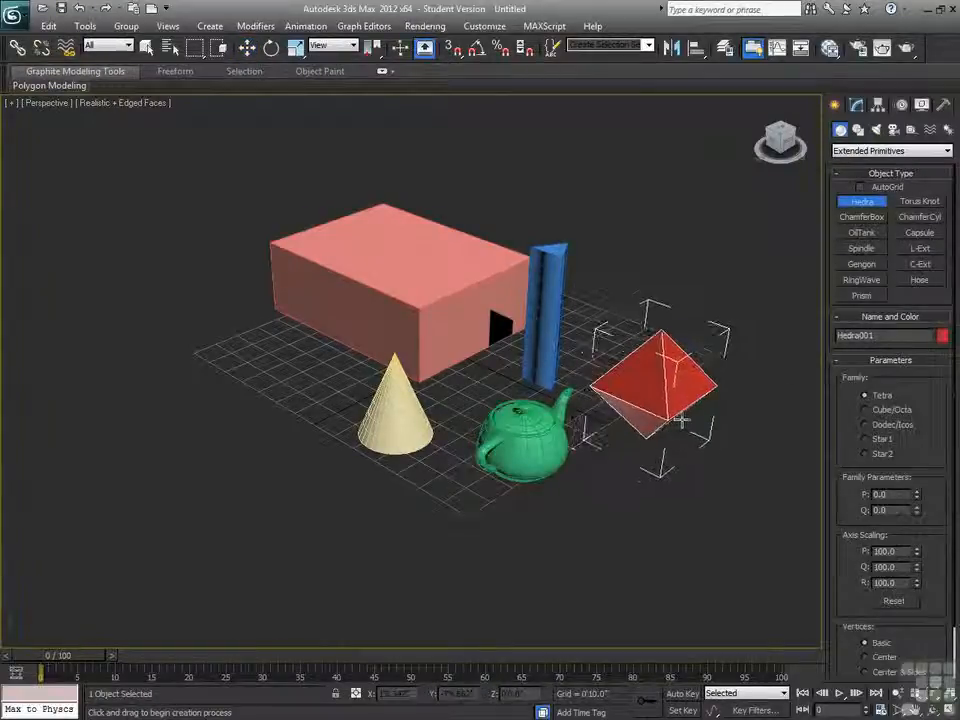
Try the Cube/Octa and Dodec/Icos families on the hedra, and set its family to Star1.
click(882, 411)
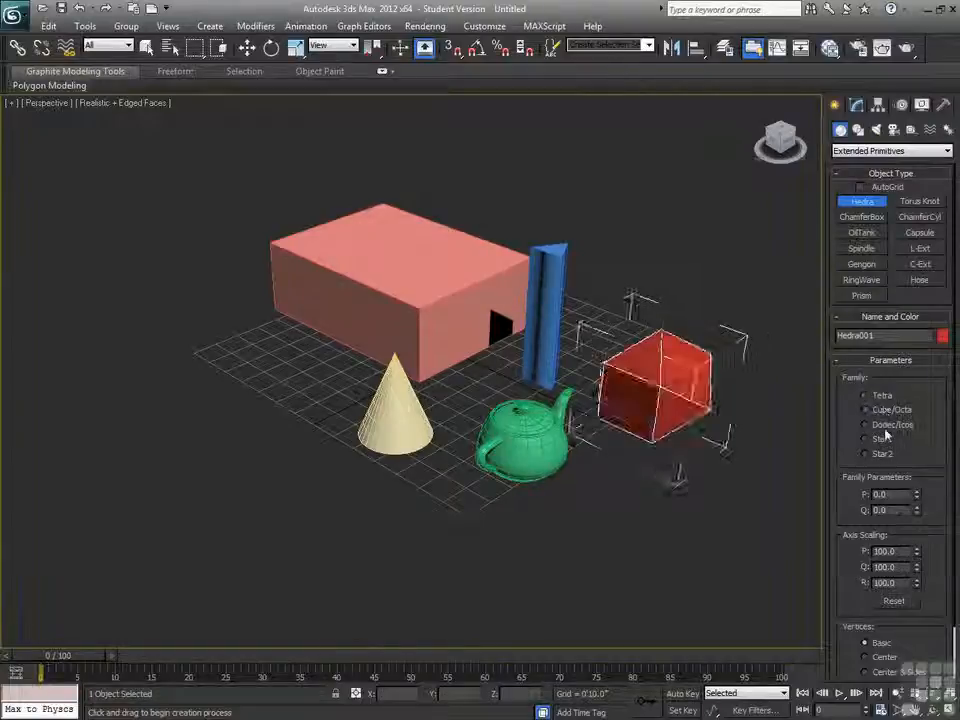
click(885, 424)
drag(916, 500, 916, 438)
click(873, 441)
mouse_move(940, 535)
mouse_down()
mouse_move(931, 439)
mouse_move(953, 538)
mouse_up()
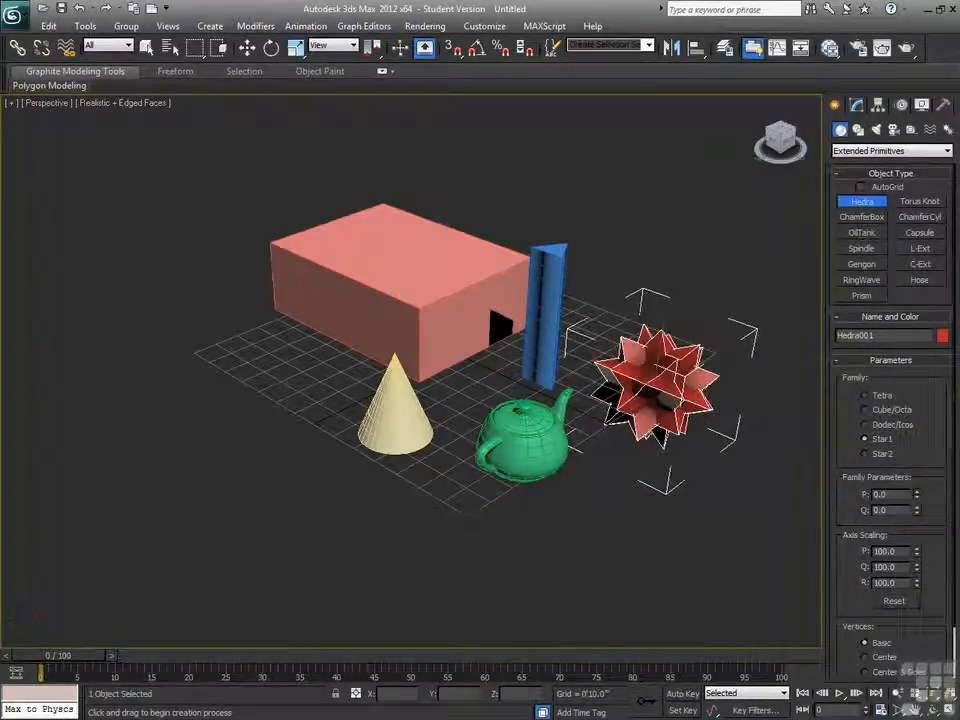
Create a chamfer box about 2'4.7" by 2'10.8" by 2'0.7" with a 0'1" fillet and 2 fillet segments in front of the cone.
click(861, 216)
drag(424, 491, 407, 654)
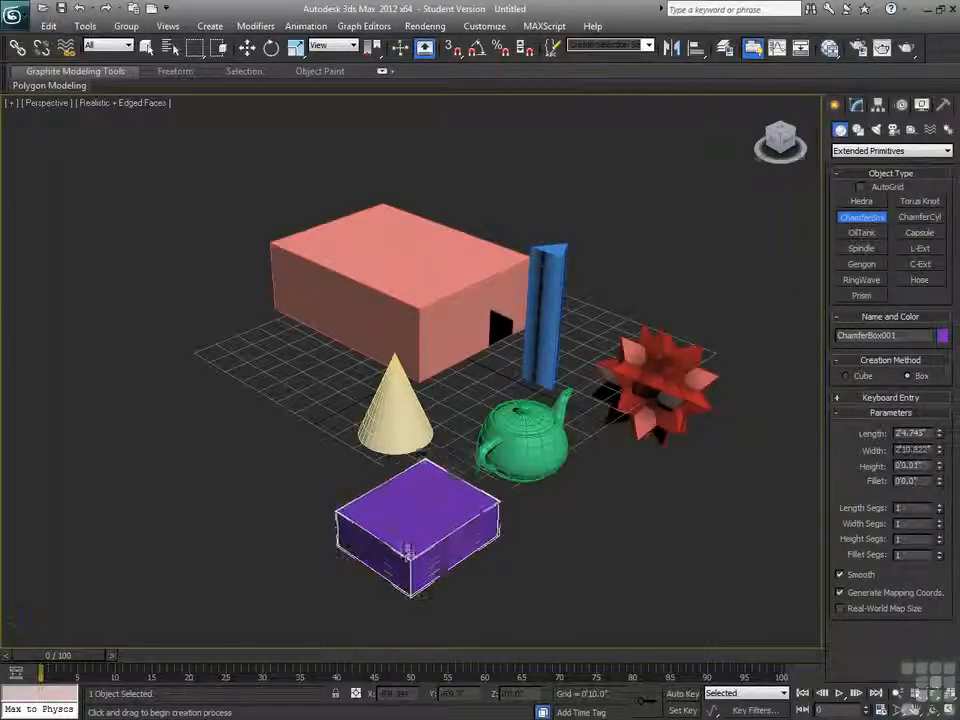
click(408, 521)
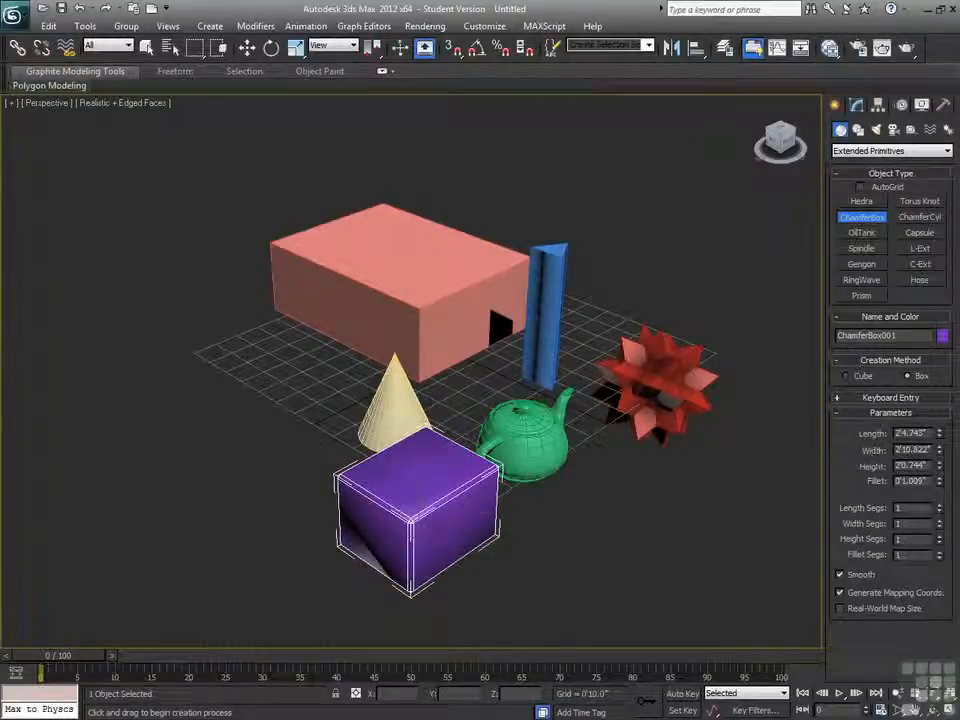
click(939, 551)
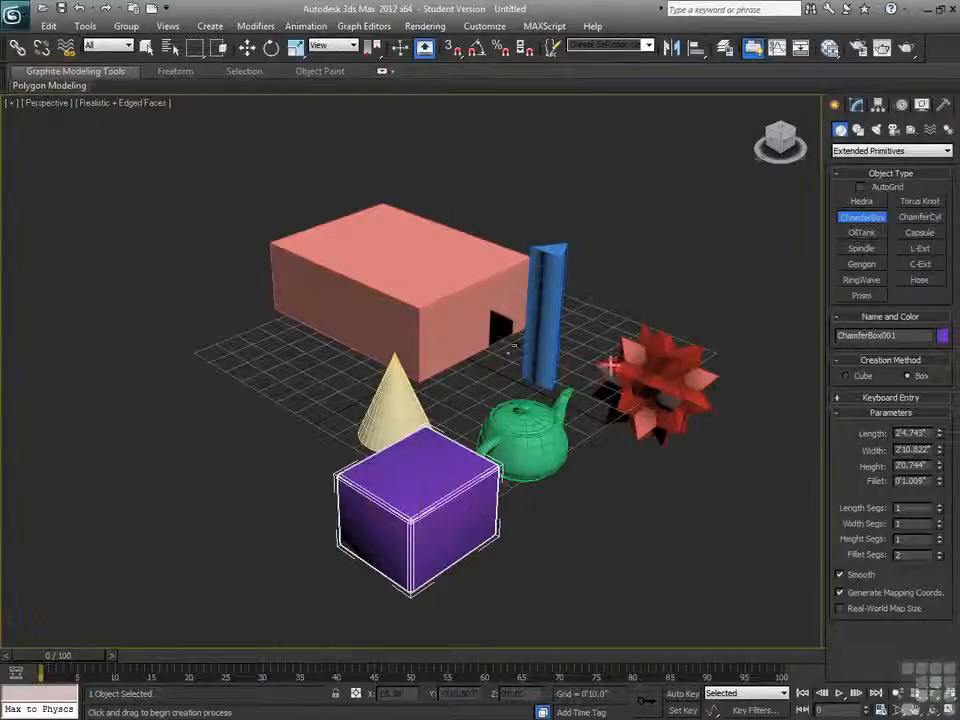
Create a tall capsule between the teapot and the red hedra.
click(919, 232)
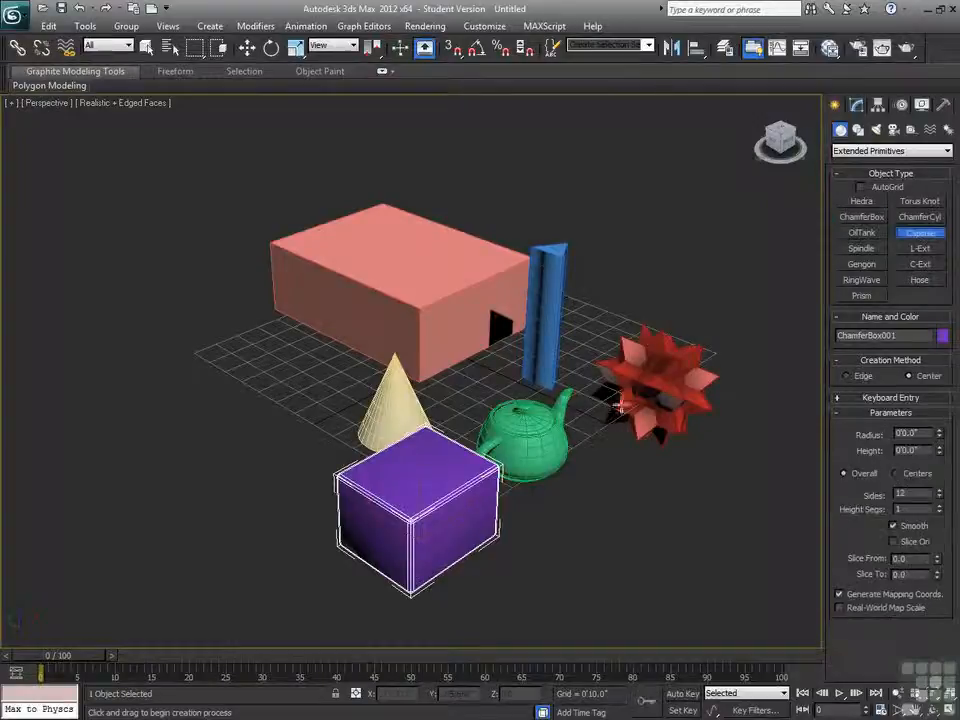
drag(625, 510, 655, 505)
click(655, 330)
Create a spindle with radius about 1'2", height about 5'3" and cap height about 1'3.5" in front of the capsule.
click(861, 248)
drag(701, 555, 738, 592)
click(742, 346)
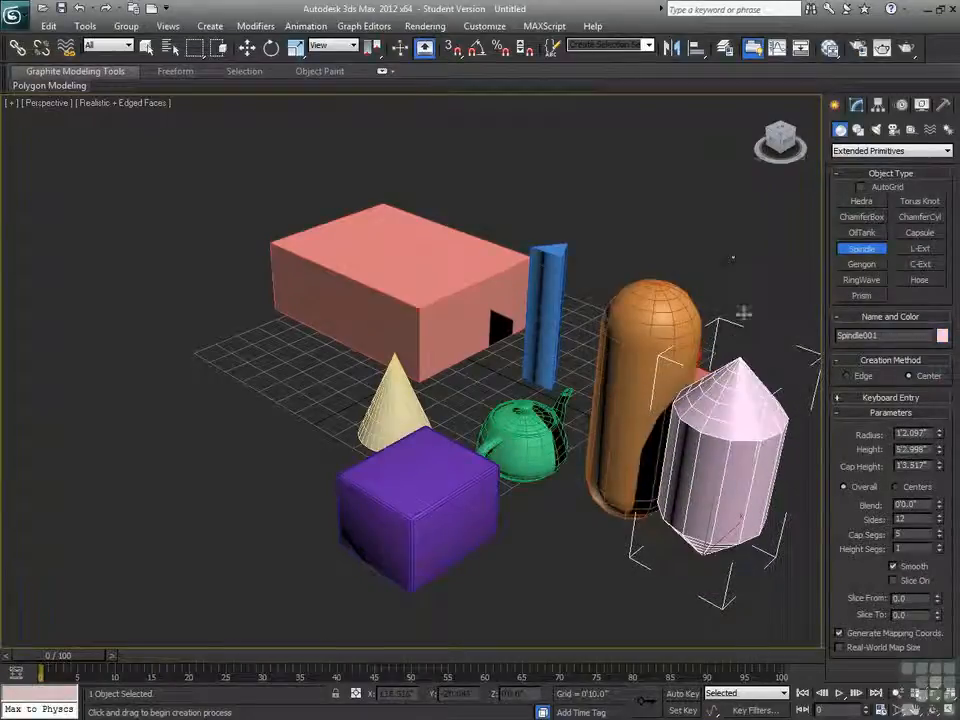
Create a chamfer cylinder about 1'7.8" in radius and 4'8" high with a 0'3.4" fillet beside the large pink box.
click(920, 217)
drag(245, 388, 282, 428)
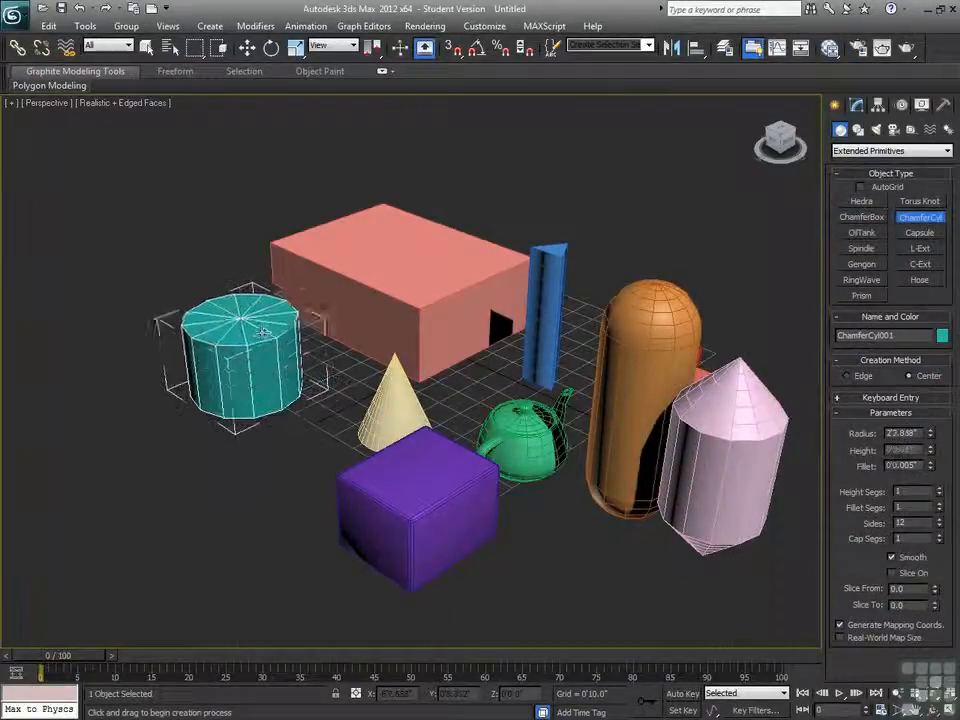
click(257, 250)
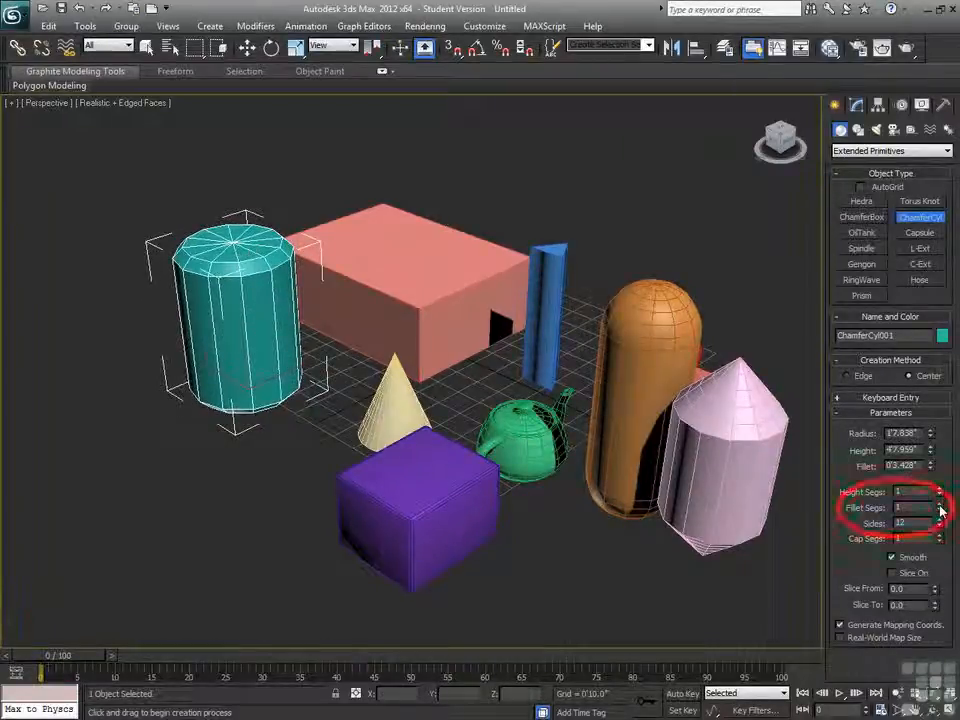
Set the chamfer cylinder to 3 fillet segments, 36 sides and 3 cap segments.
click(940, 506)
click(940, 506)
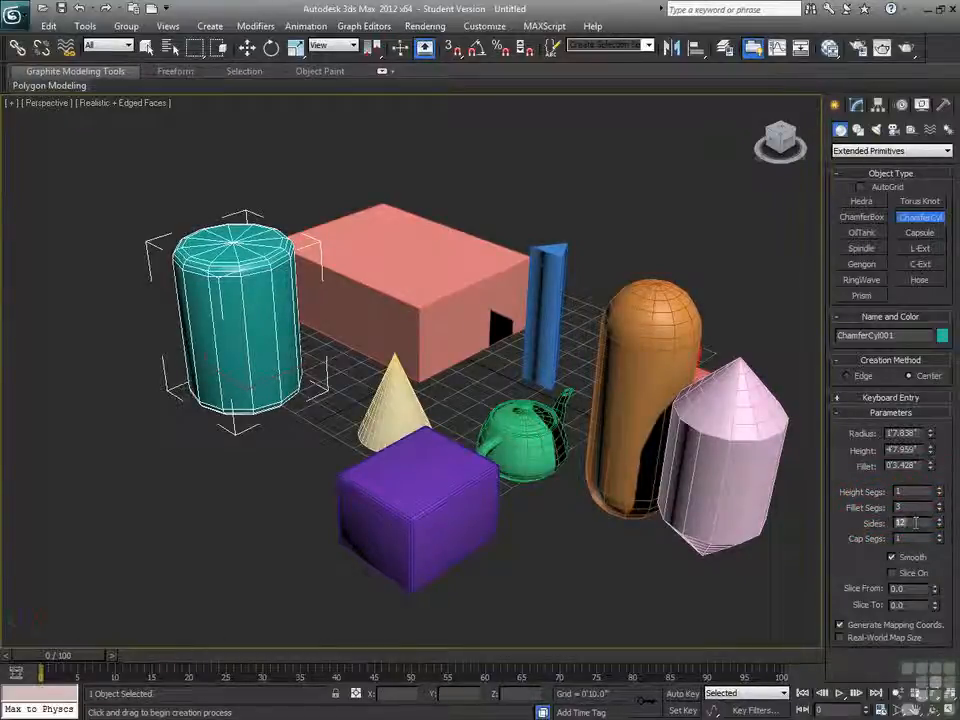
key(Return)
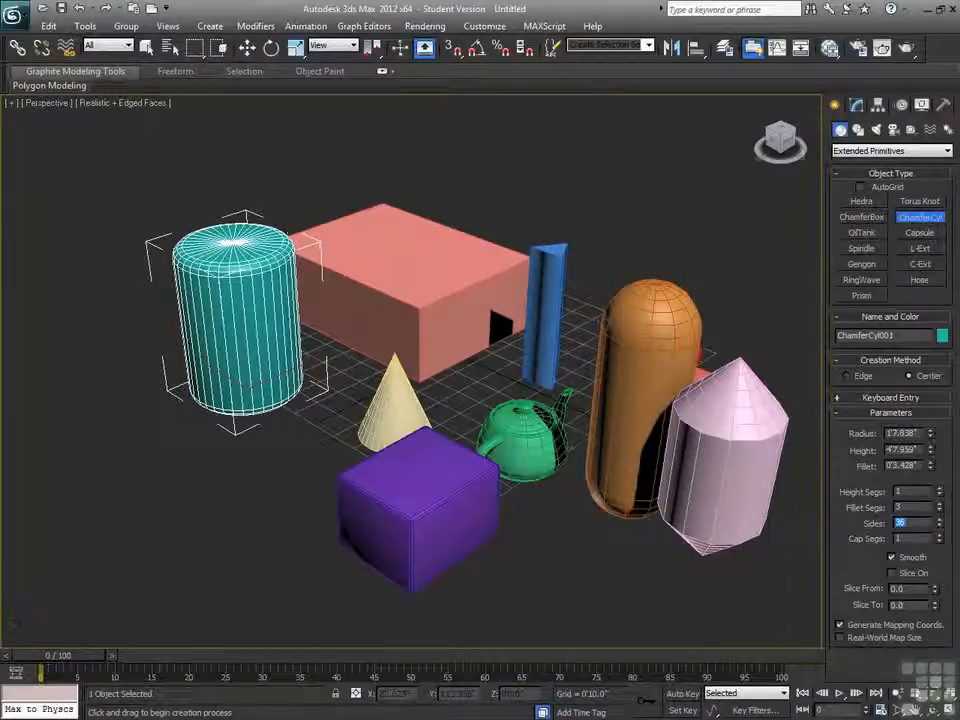
click(939, 535)
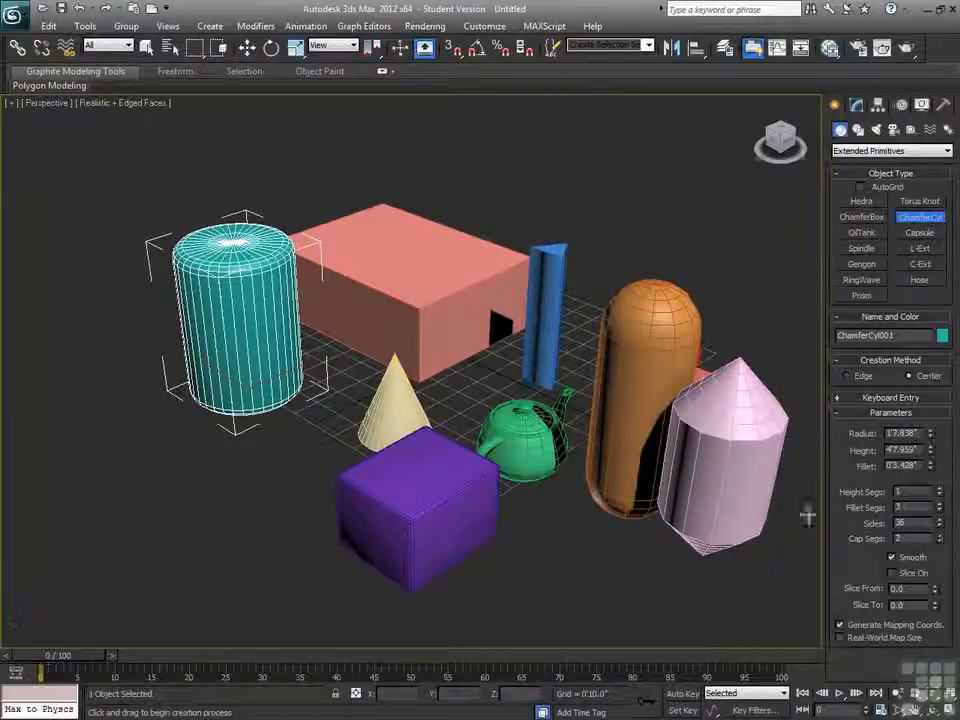
click(939, 535)
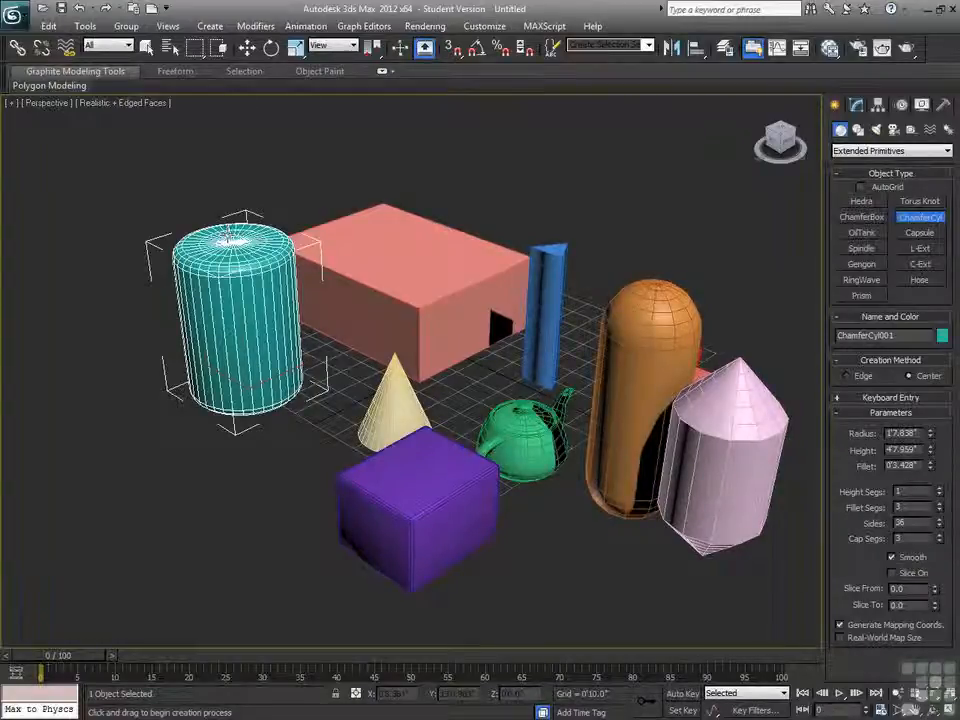
Set the large pink box to 4 length segments, 4 width segments and 2 height segments.
key(w)
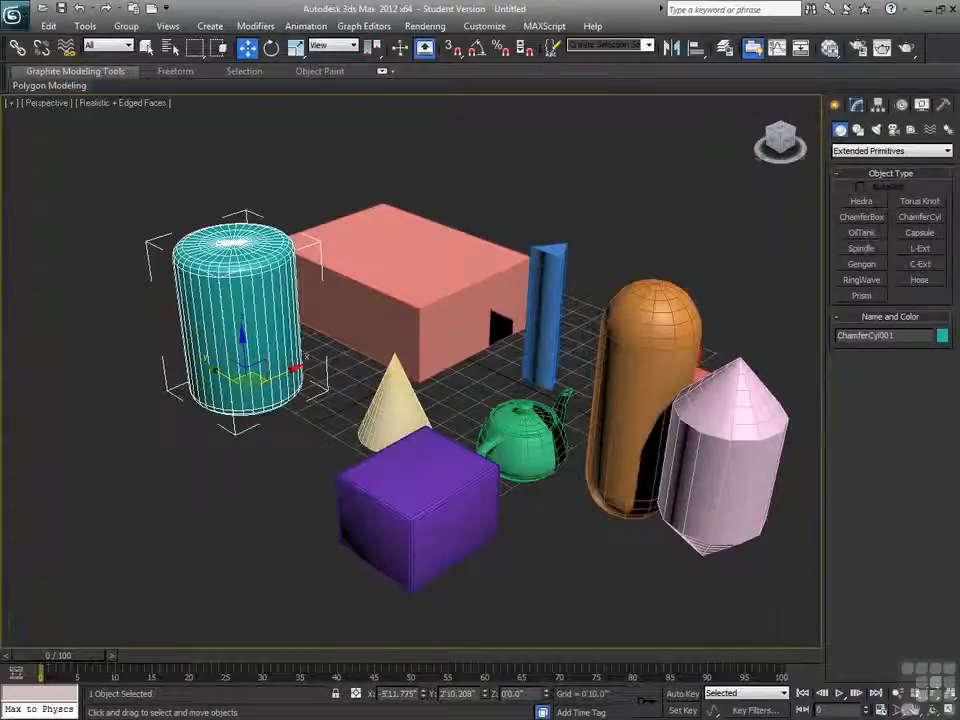
click(463, 265)
click(857, 104)
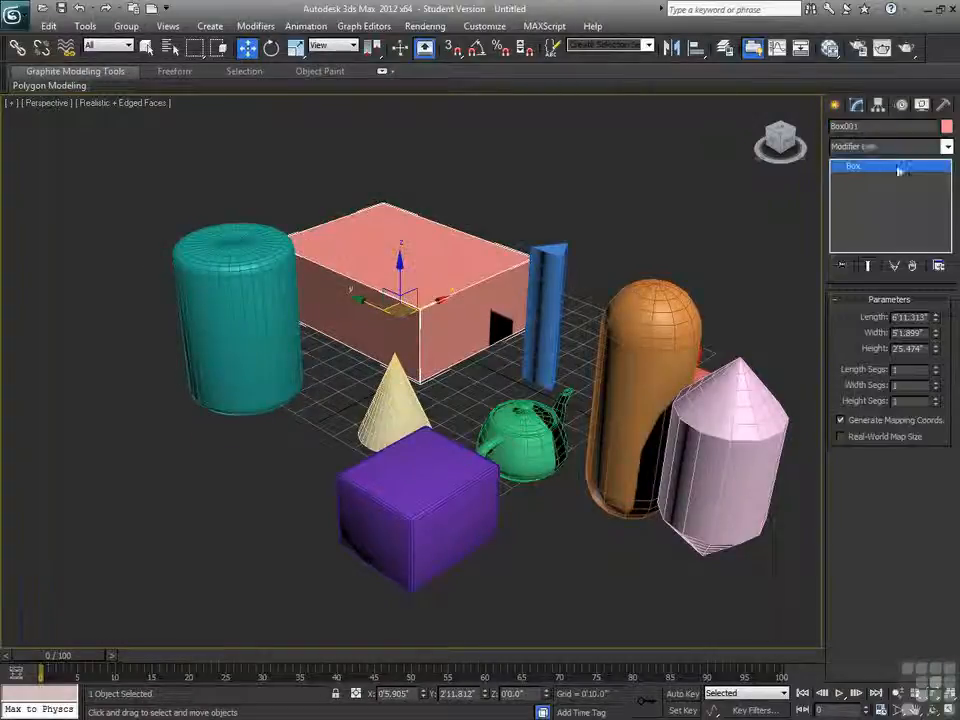
click(936, 368)
click(936, 368)
click(936, 368)
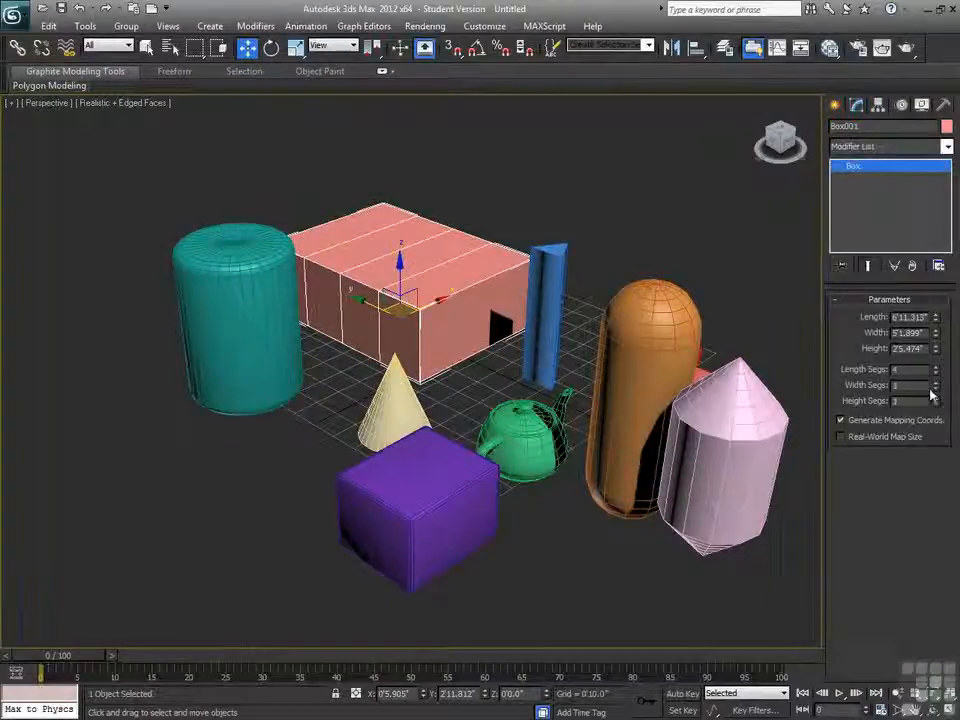
click(936, 386)
click(936, 398)
click(936, 398)
click(936, 398)
click(936, 404)
click(936, 404)
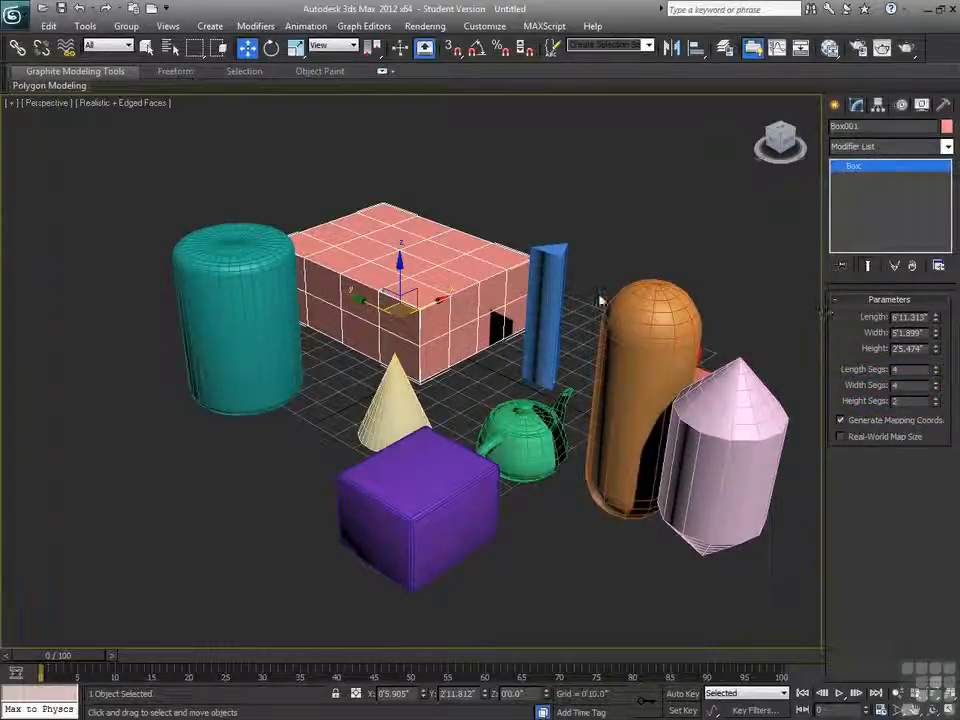
Look at the options for converting the pink box to an editable object type, such as Editable Poly.
right_click(454, 257)
mouse_move(505, 400)
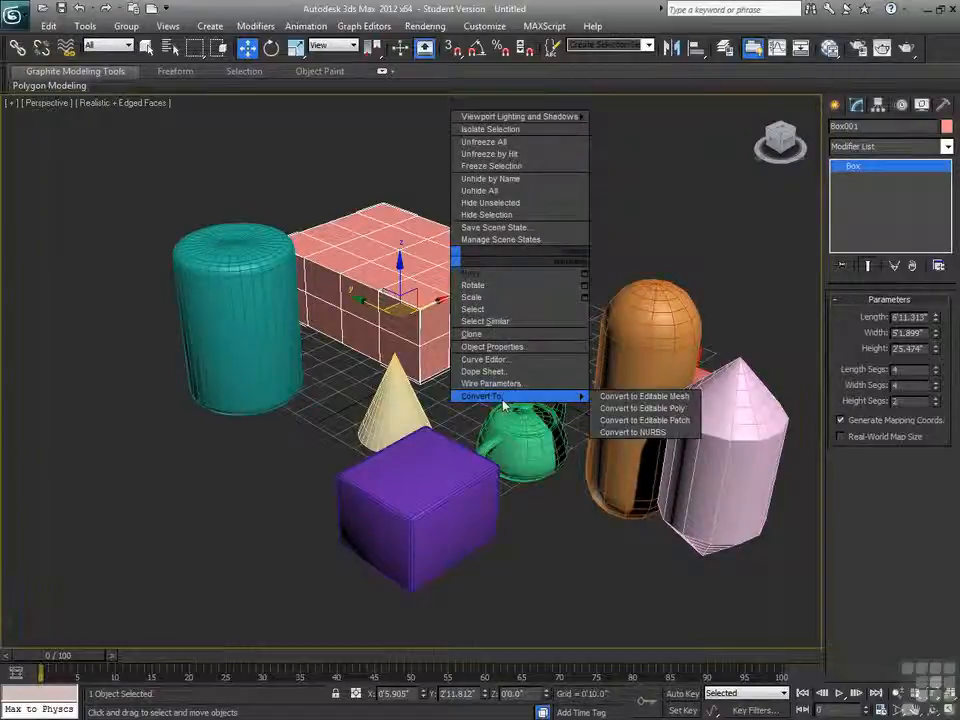
click(678, 409)
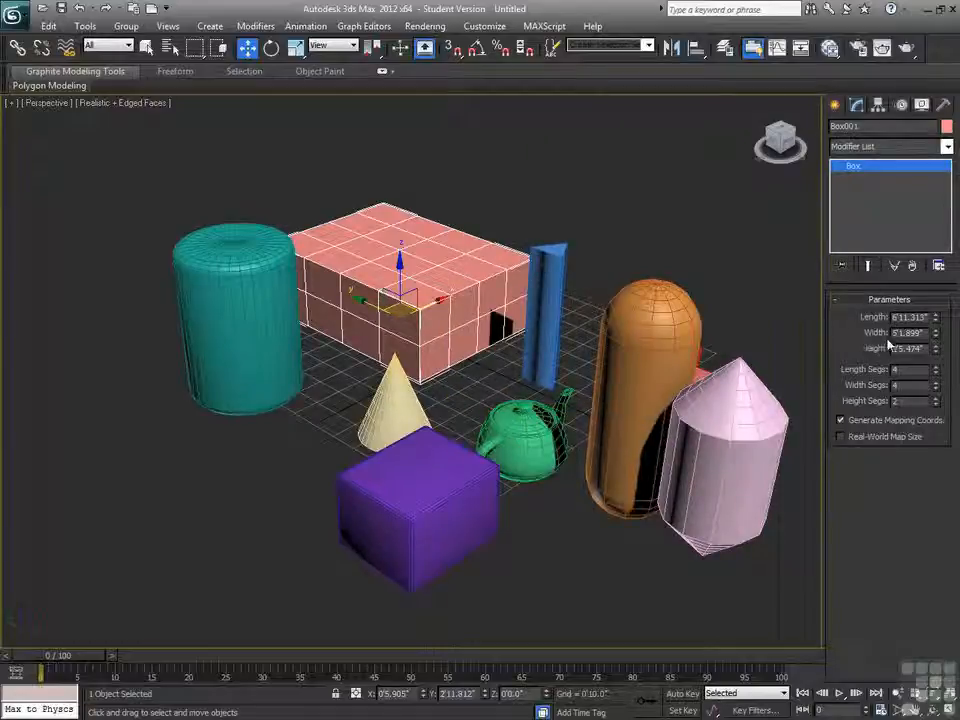
Select the blue three-sided cylinder and review the list of geometry categories available for creation.
click(548, 300)
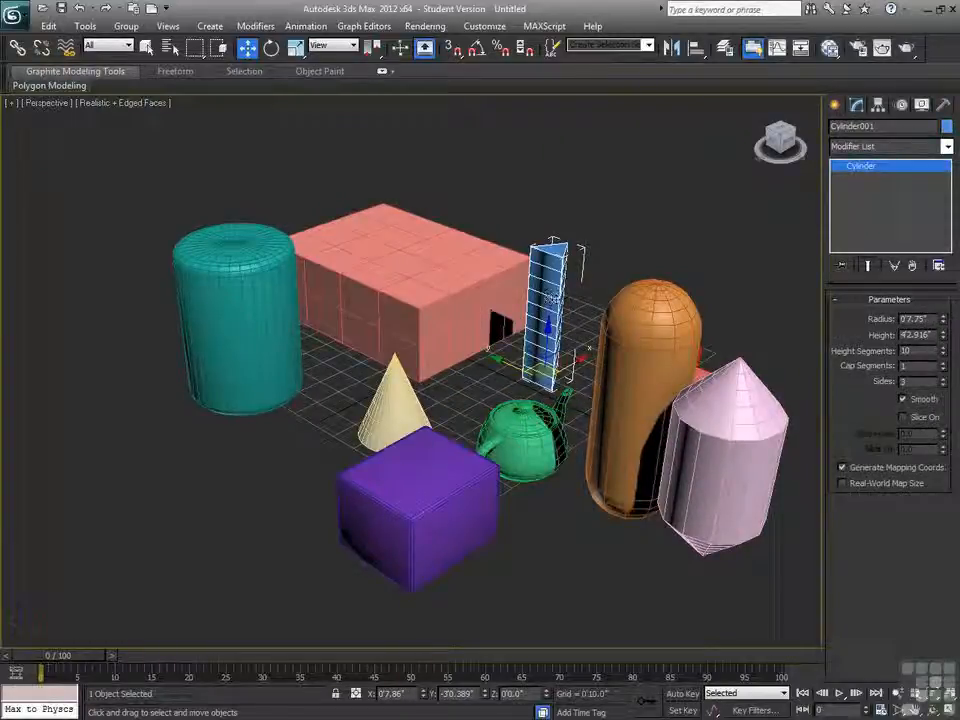
click(835, 104)
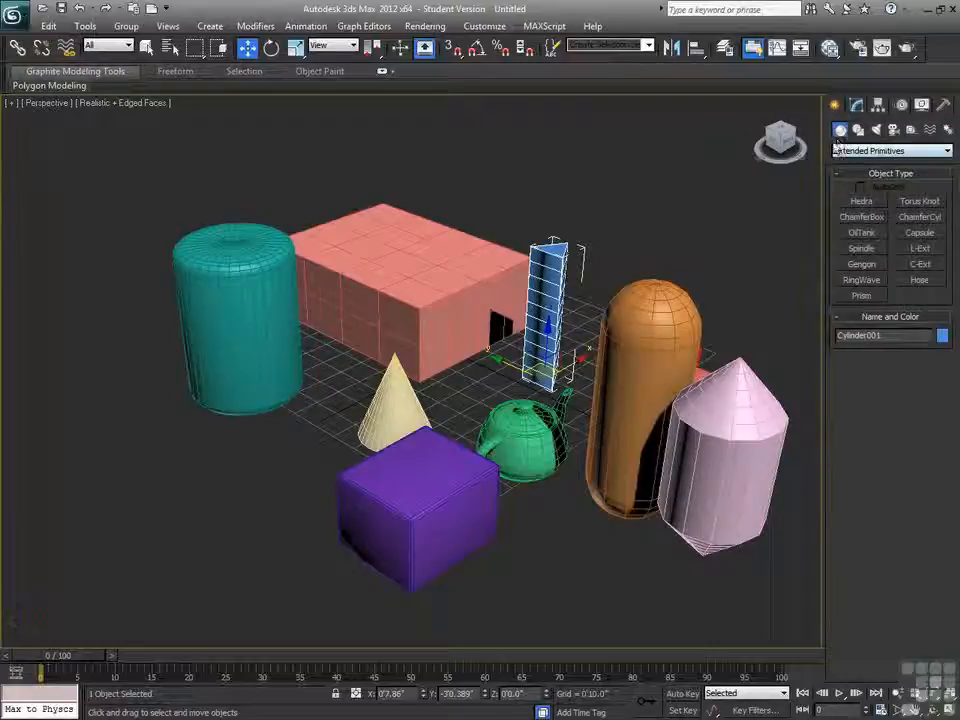
click(866, 152)
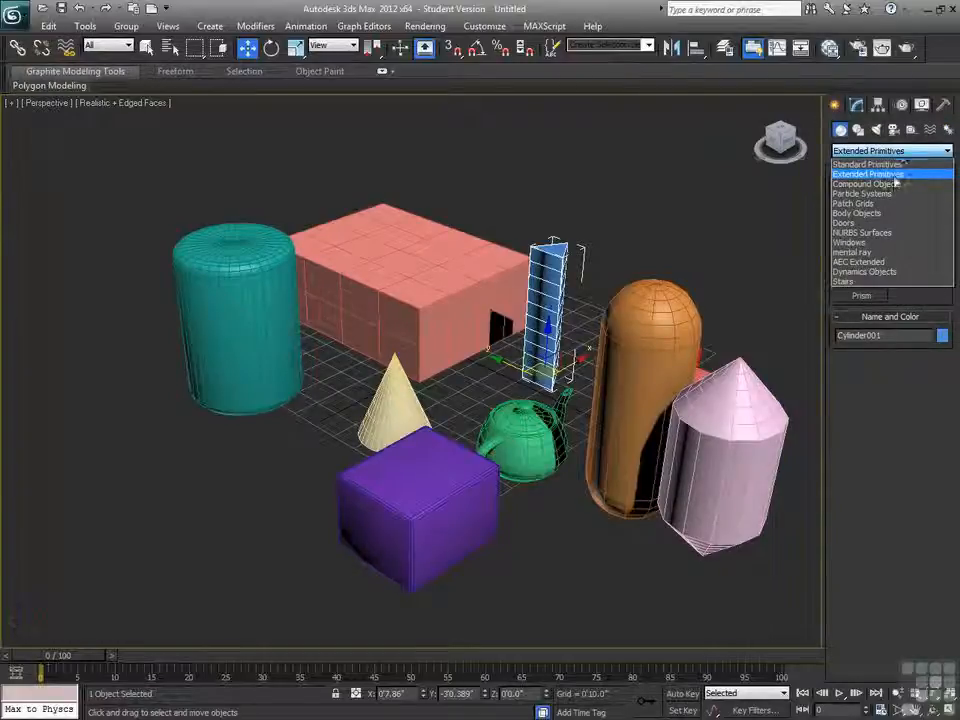
click(630, 250)
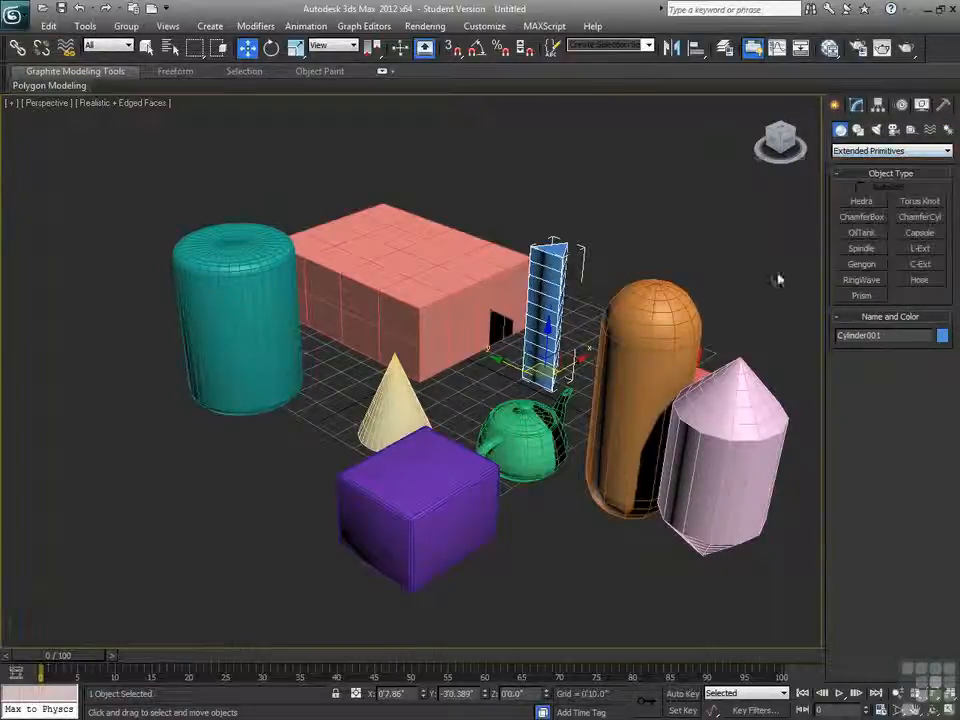
Set the blue cylinder's cap segments to 3 and its sides to 20.
click(856, 104)
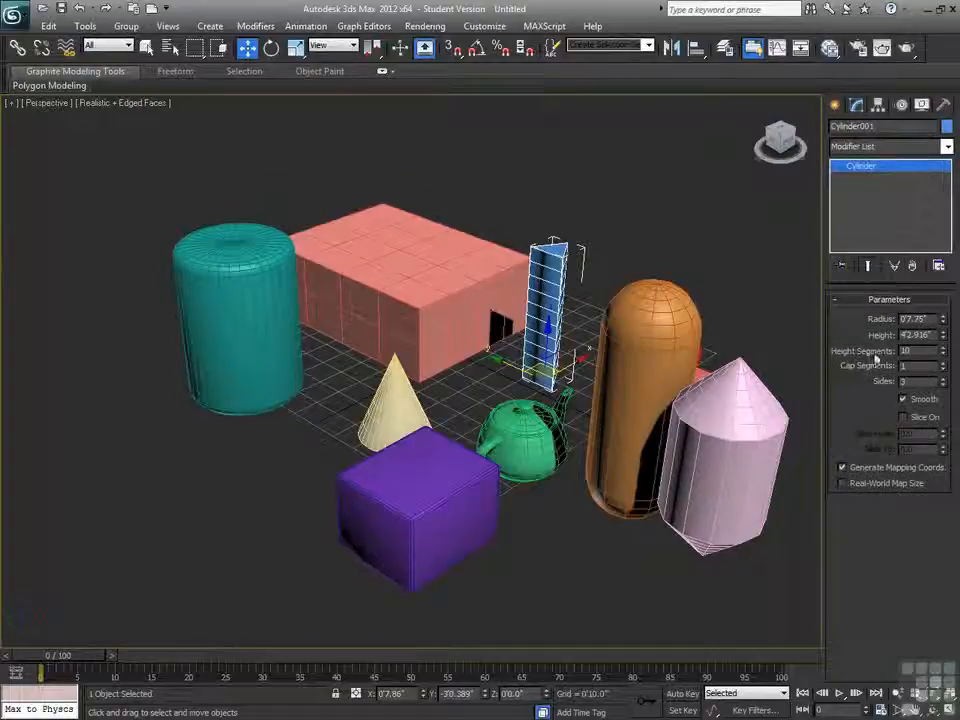
click(943, 363)
click(943, 363)
click(943, 378)
click(943, 378)
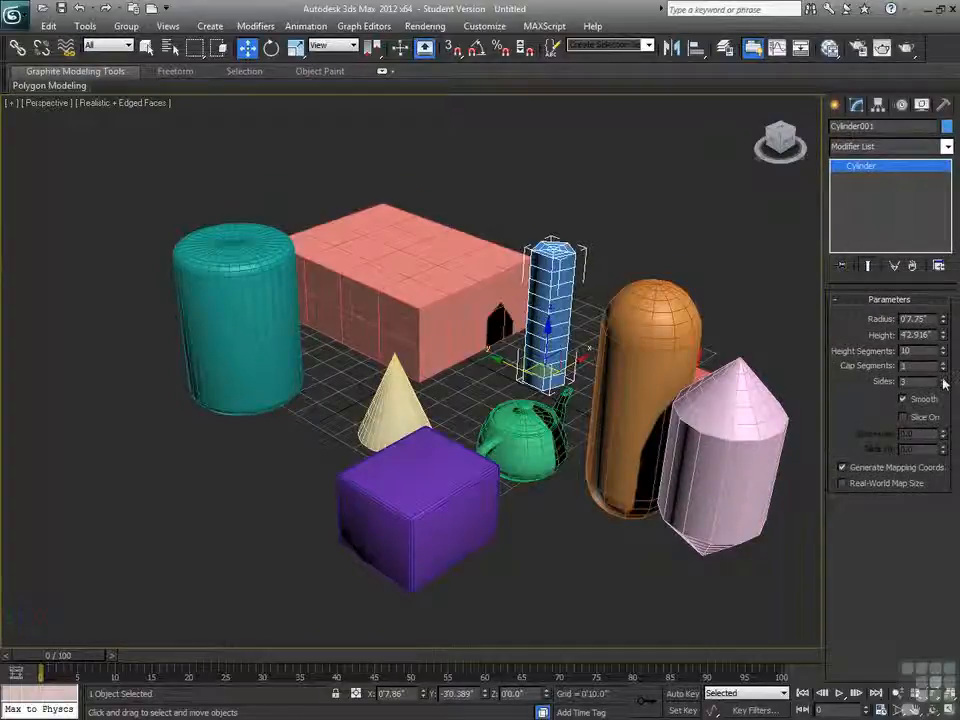
drag(945, 383, 945, 378)
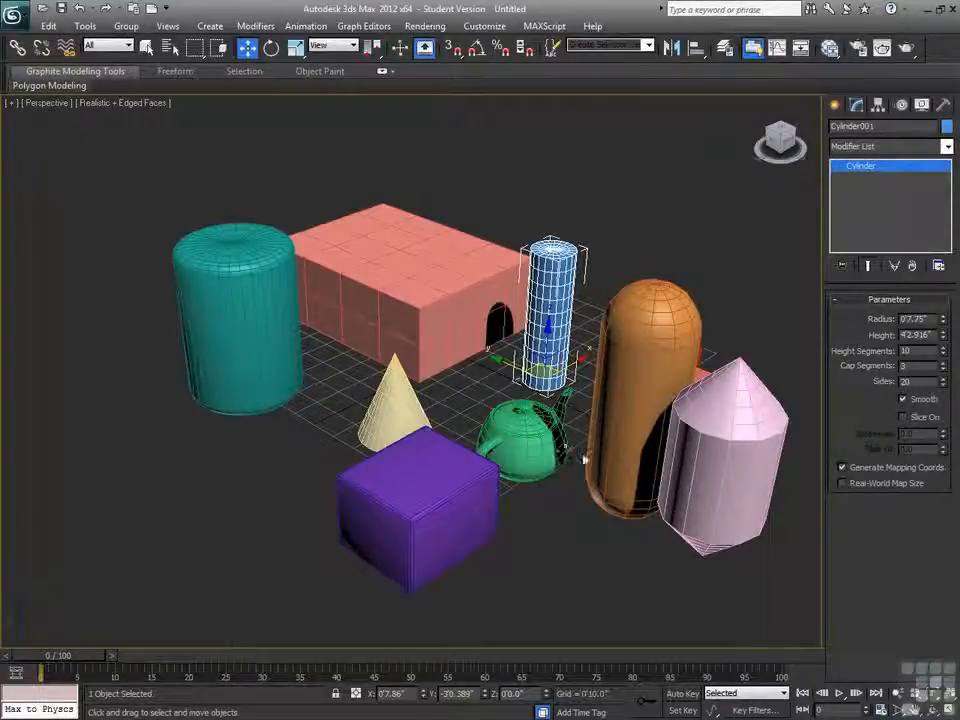
Switch to the standard primitives and create a tube with radii about 1'2.5" and 0'10.2" and height about 6'1.5" beside the purple chamfer box.
click(836, 106)
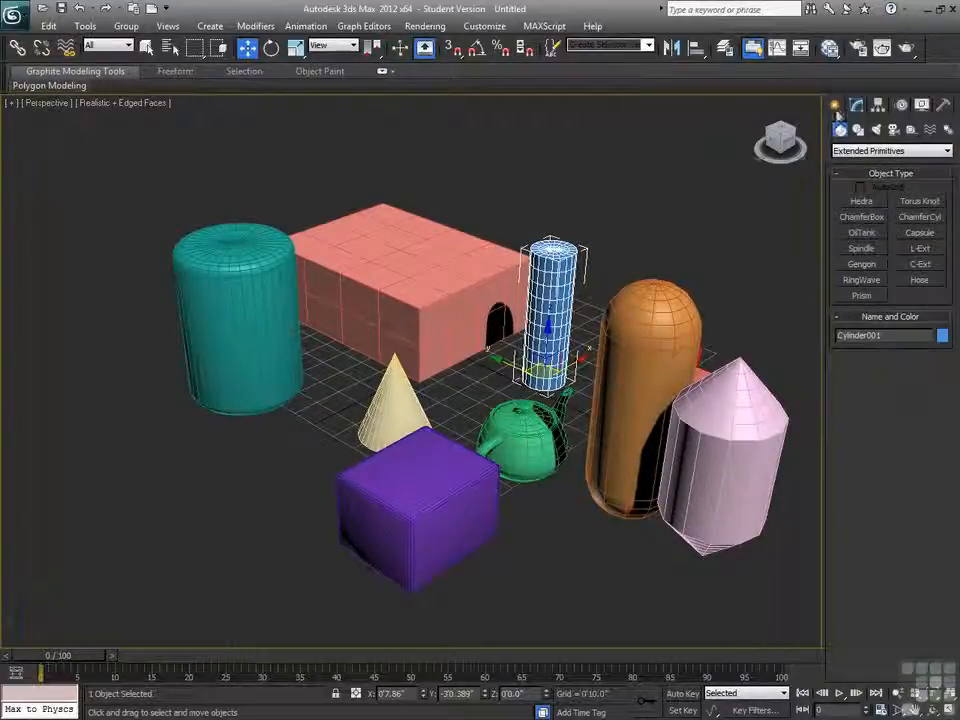
click(860, 151)
click(860, 165)
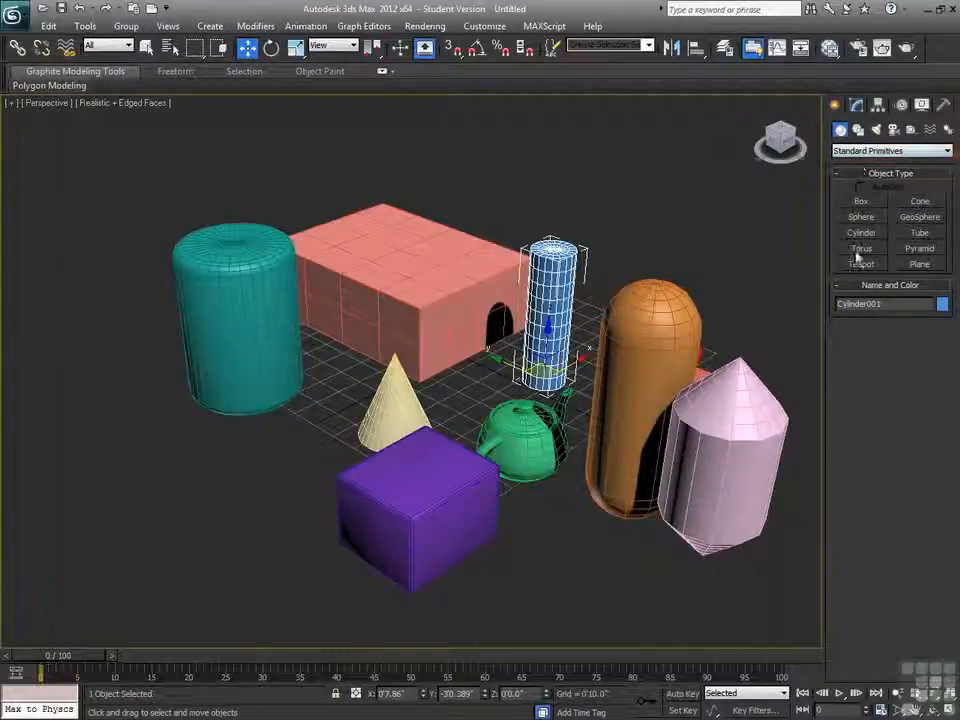
click(919, 232)
drag(540, 538, 539, 569)
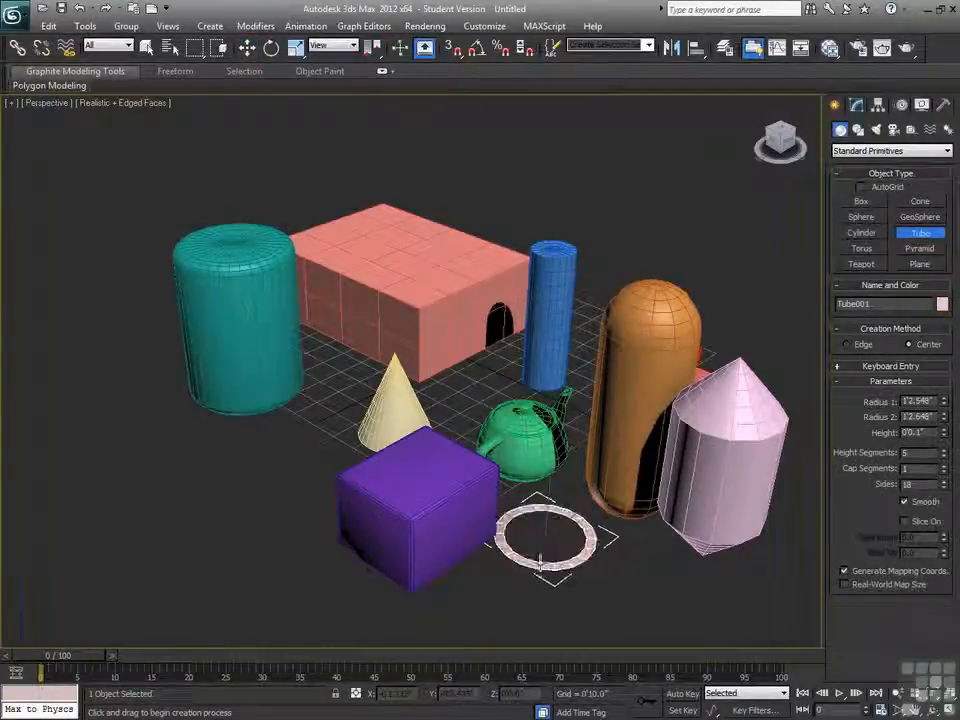
click(540, 557)
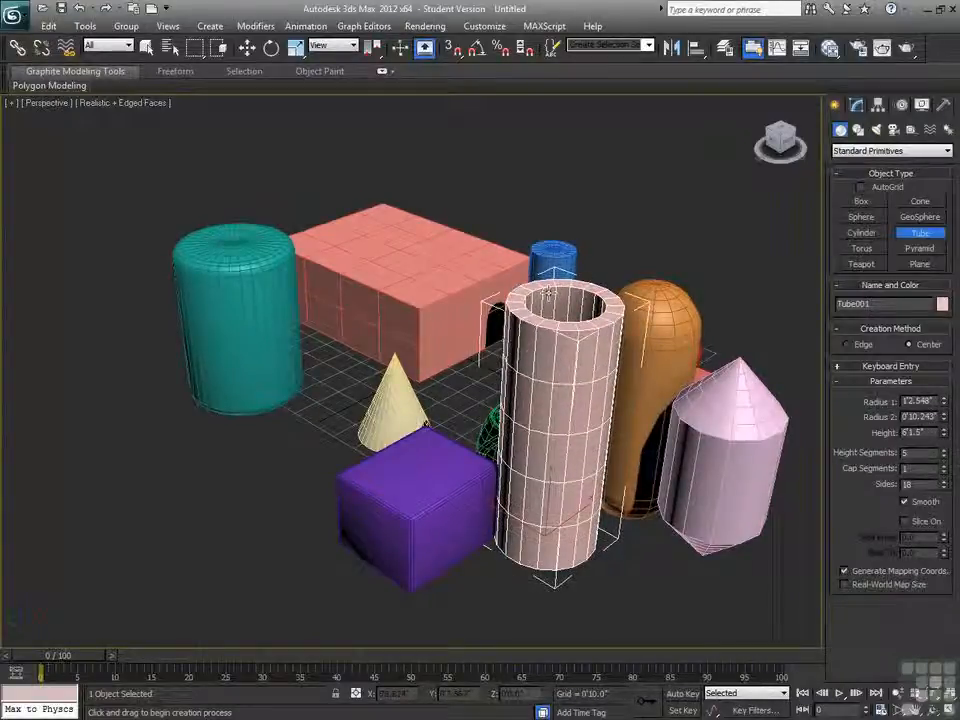
click(548, 293)
Move the tube across the scene to stand beside the teal chamfer cylinder, and select the orange capsule.
key(w)
drag(566, 534, 166, 494)
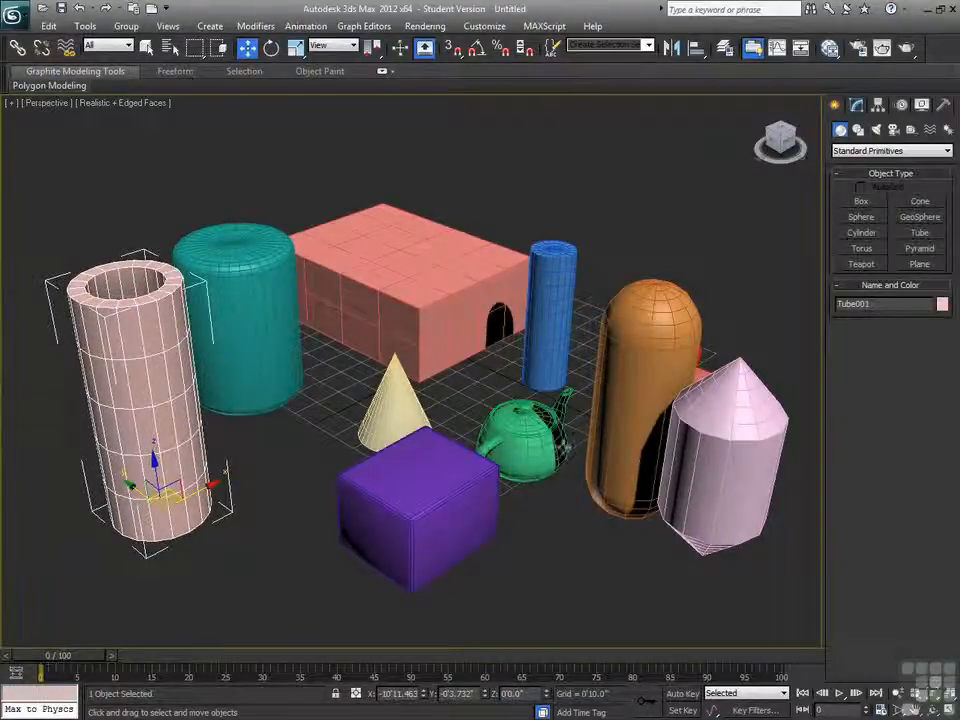
click(619, 471)
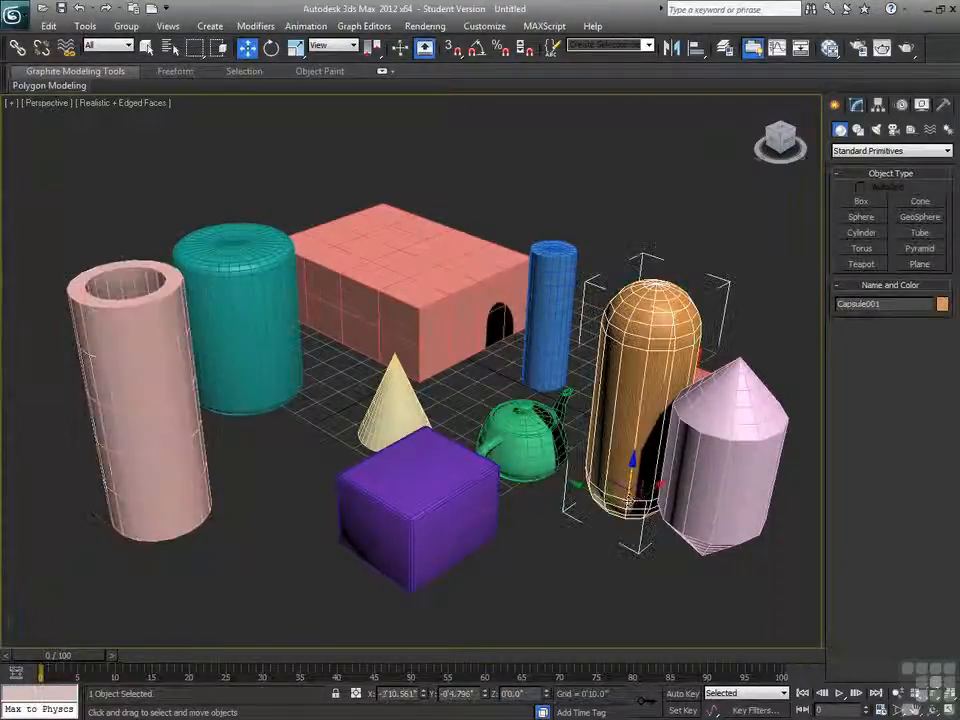